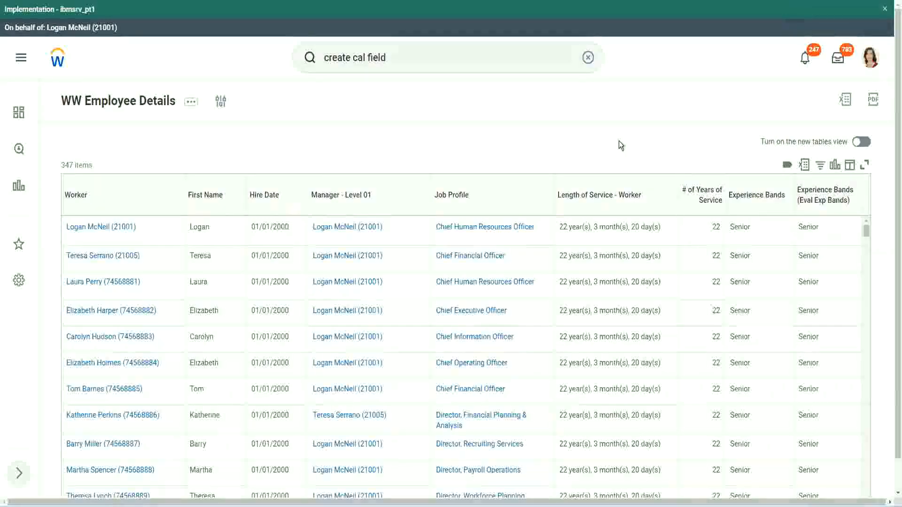
left_click(781, 222)
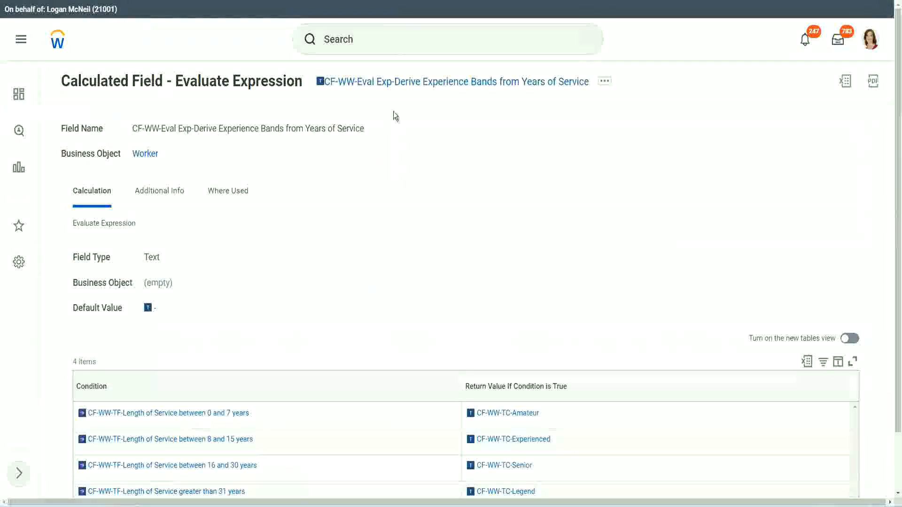
right_click(391, 84)
left_click(425, 139)
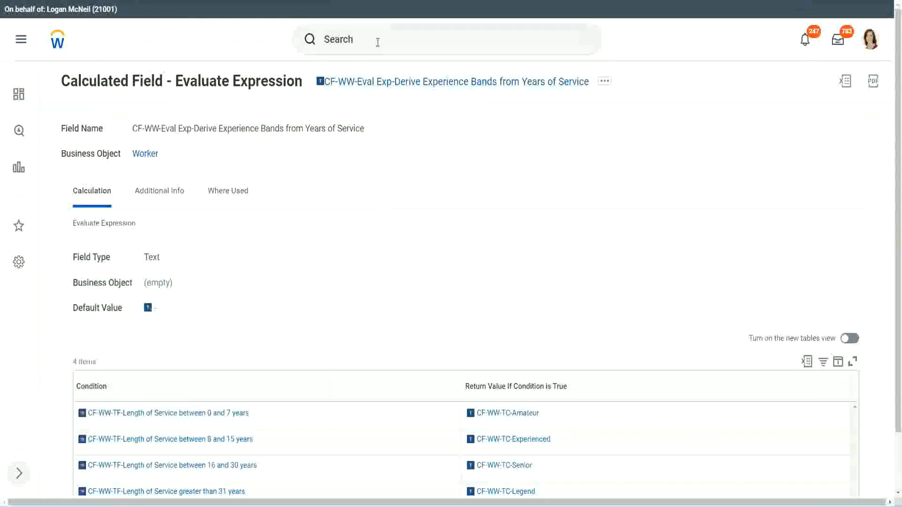
Search for "create calc field" and open the Create Calculated Field task
left_click(378, 42)
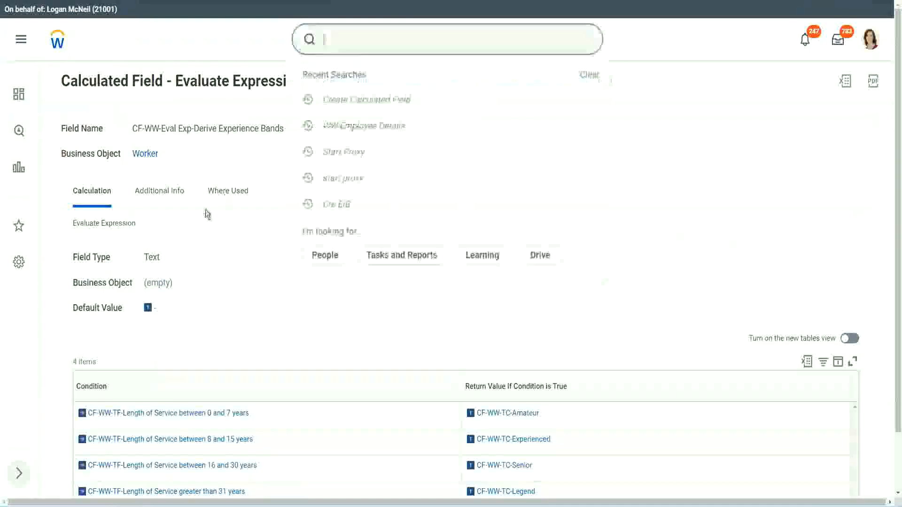
left_click(638, 109)
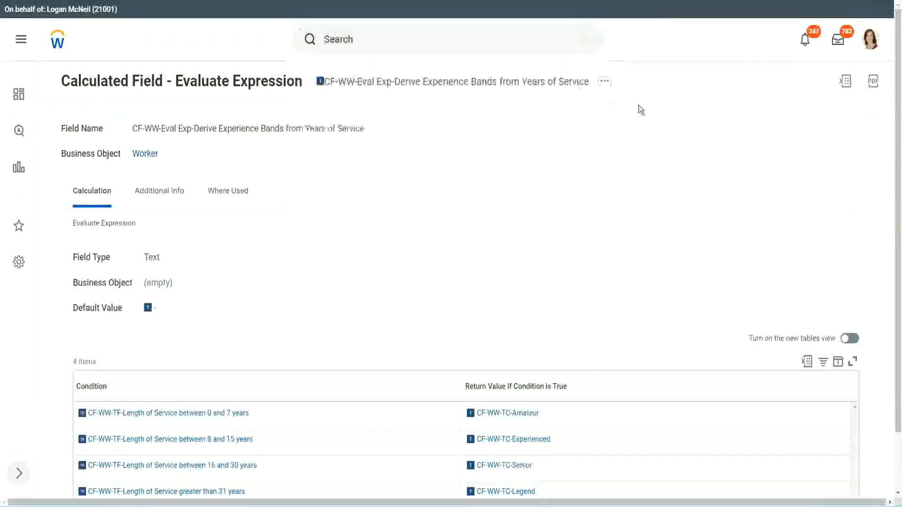
left_click(357, 36)
type("cre")
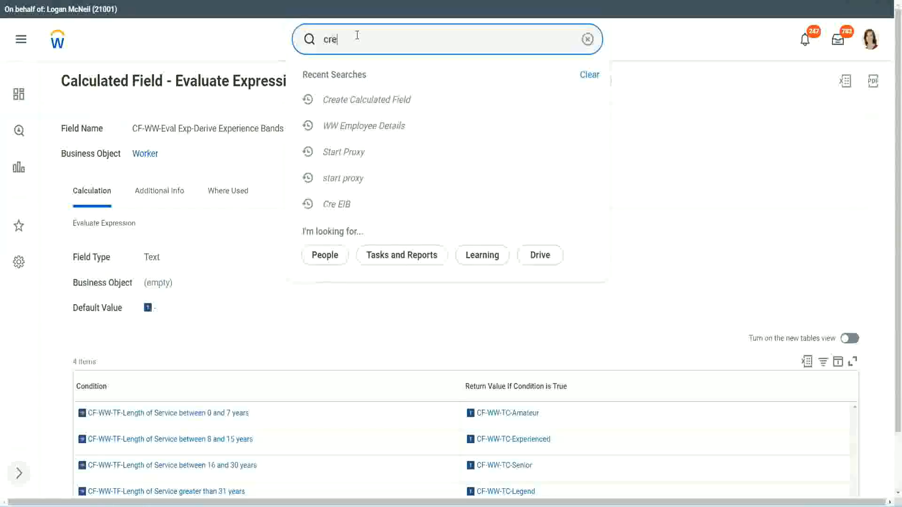
type("ate calc field")
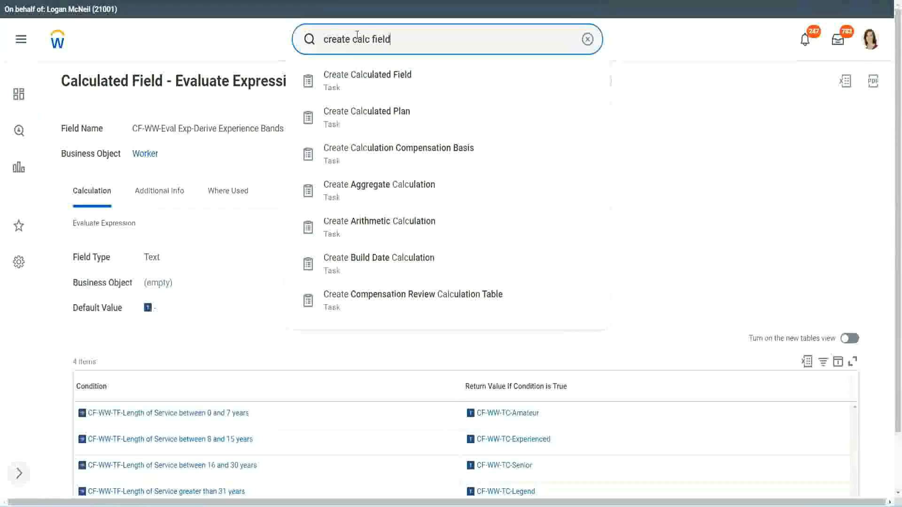
left_click(372, 87)
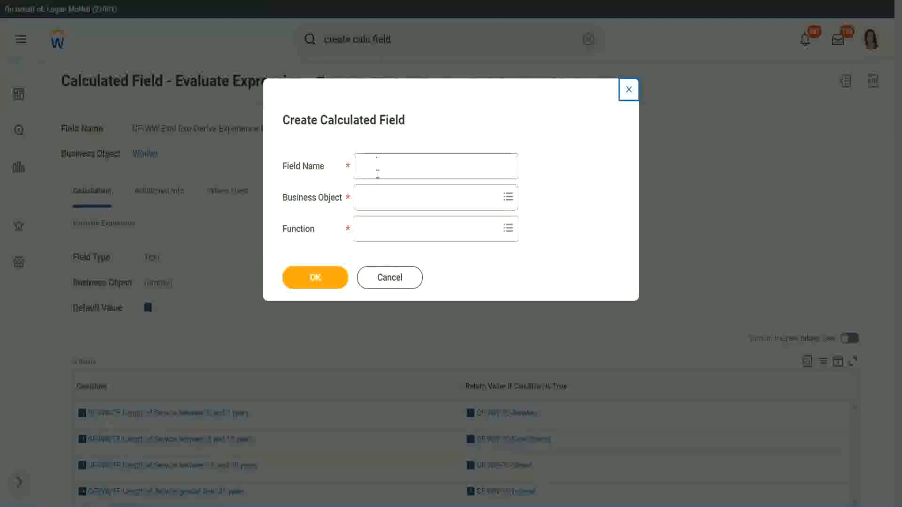
Name the calculated field "CF-WW-LRB-Identify Experience Bands from years of Service"
left_click(379, 168)
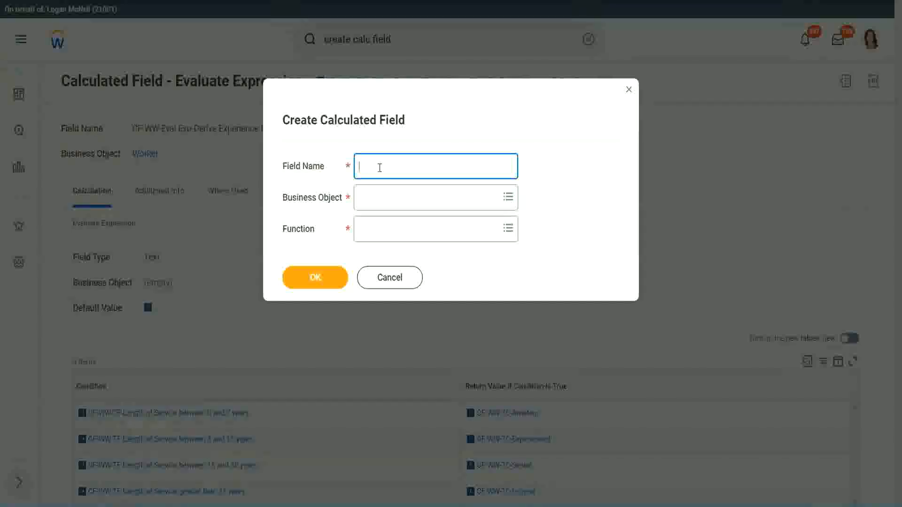
type("CF-WW-LRB-Identi")
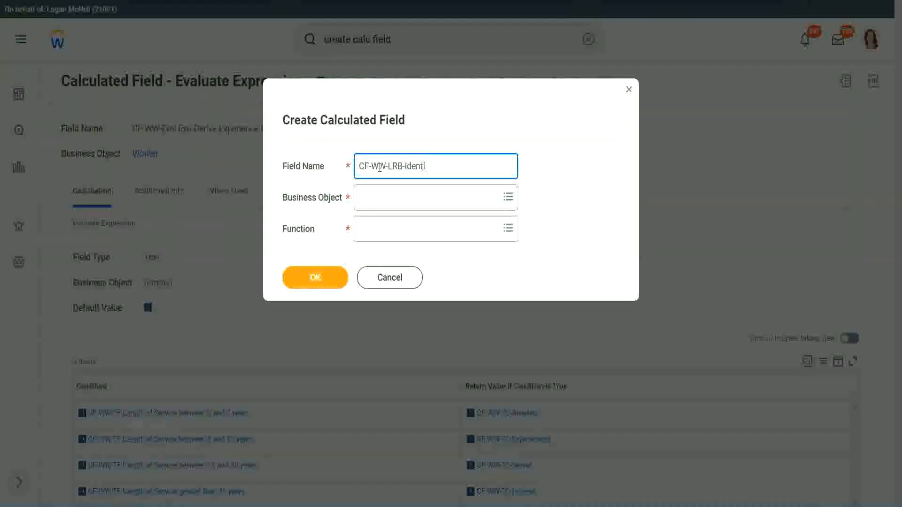
type("fy Exeperience Bands from")
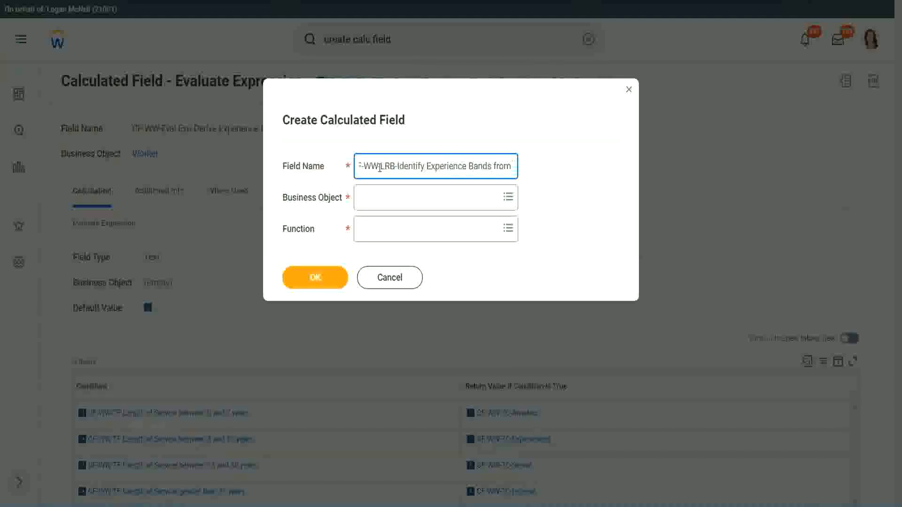
type(" years of Service")
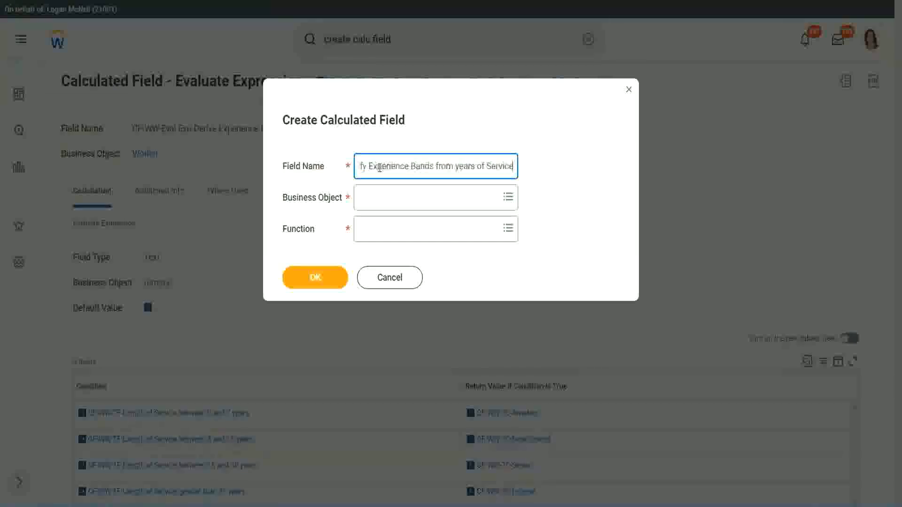
Set the business object to Worker and the function to Lookup Range Band, and continue to the field's calculation setup
key("Tab")
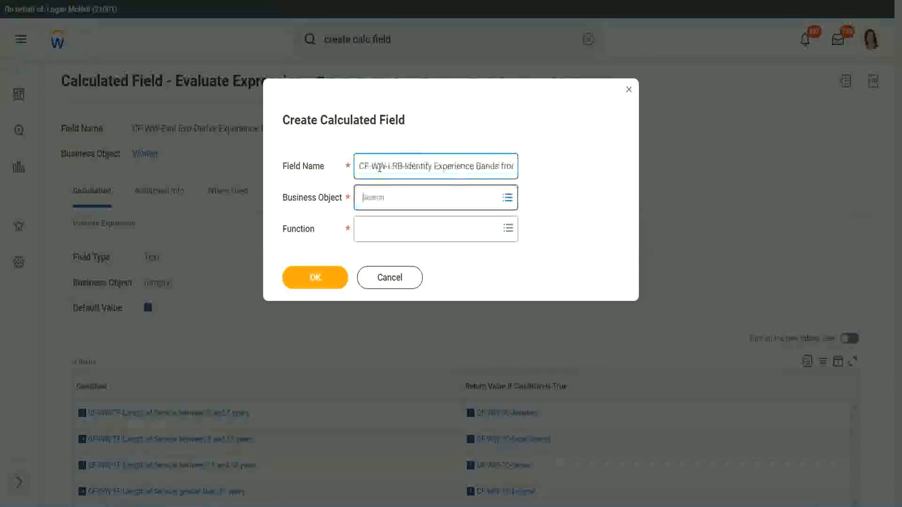
type("wor")
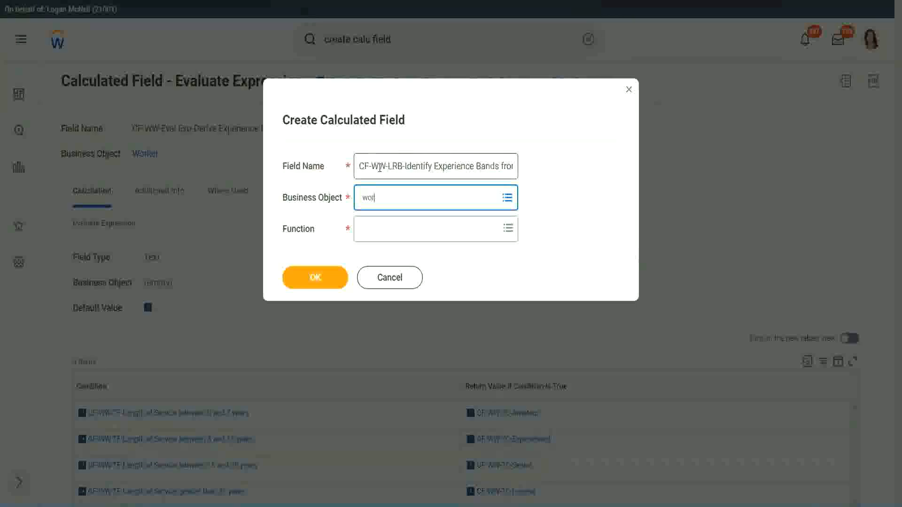
type("ker")
key("Return")
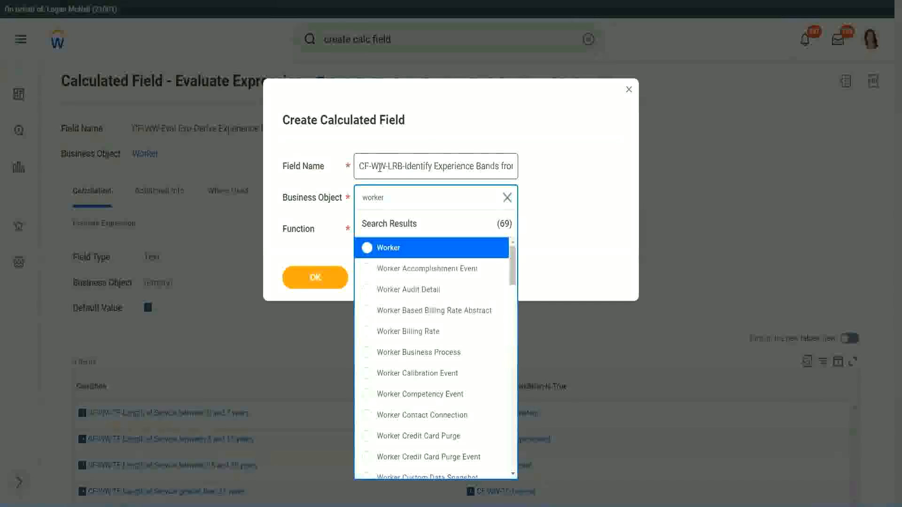
key("Return")
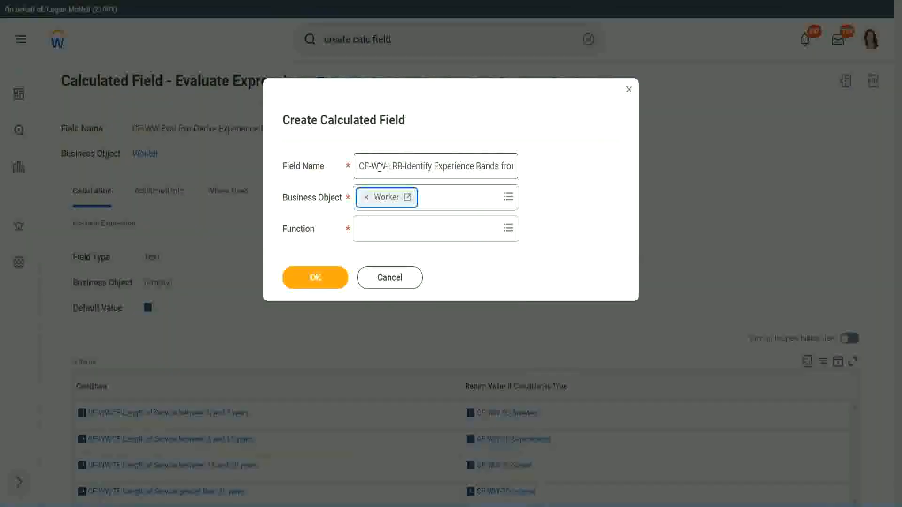
key("Tab")
type("lrb")
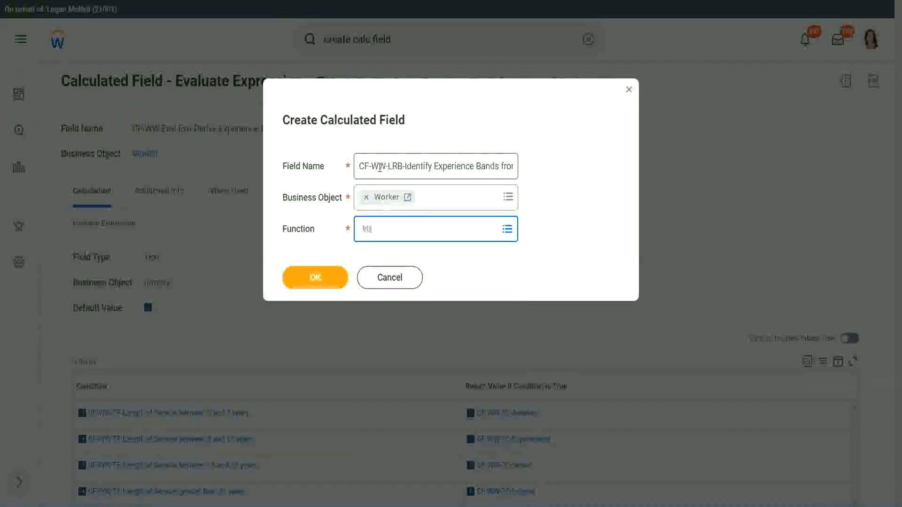
key("Return")
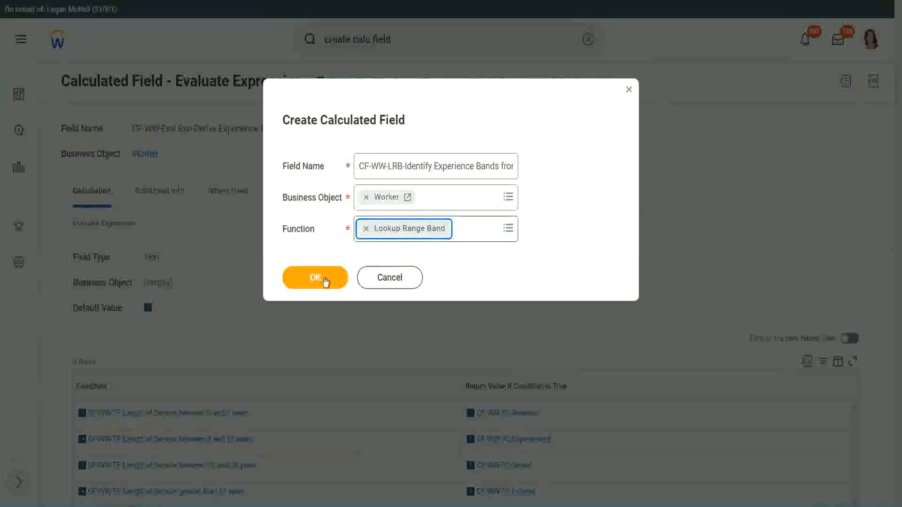
left_click(323, 278)
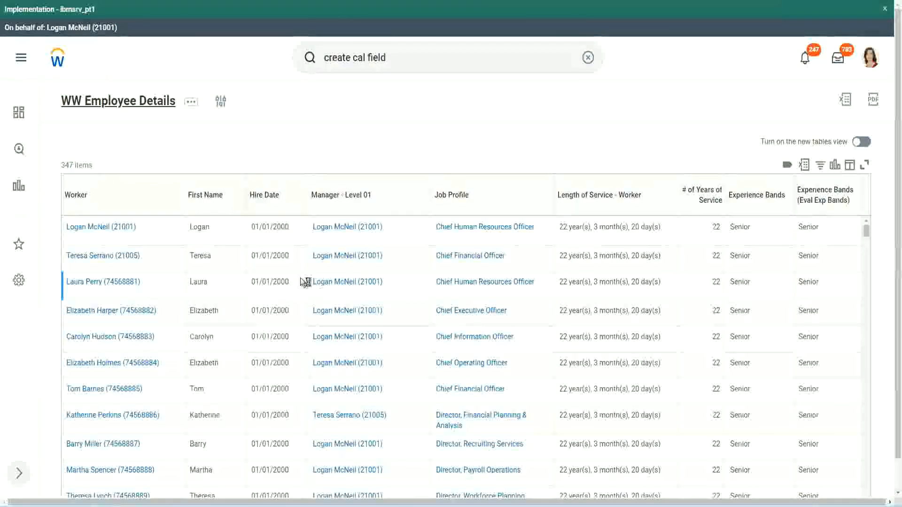
Copy "CF-WW-Convert Text To Number-Number of Years from Length of Service" from the WW Employee Details report definition and set it as the source field
scroll(300, 305, "down", 5)
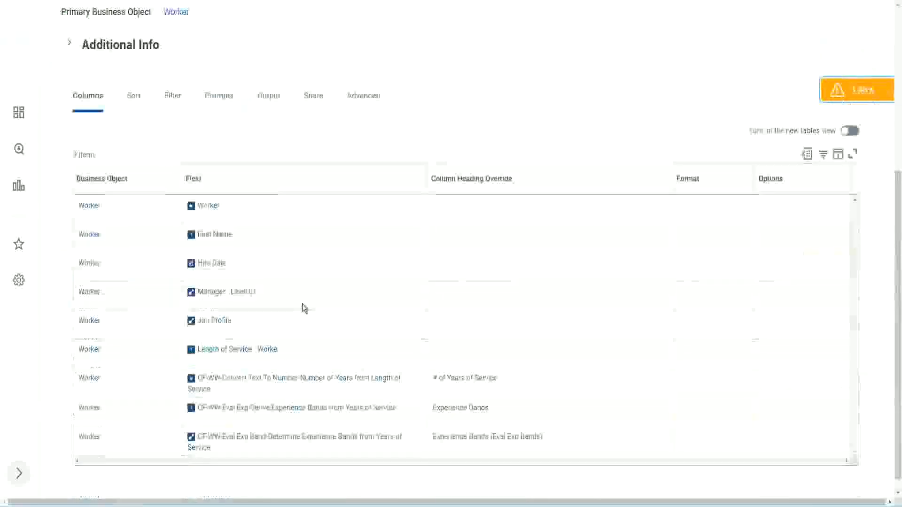
right_click(285, 368)
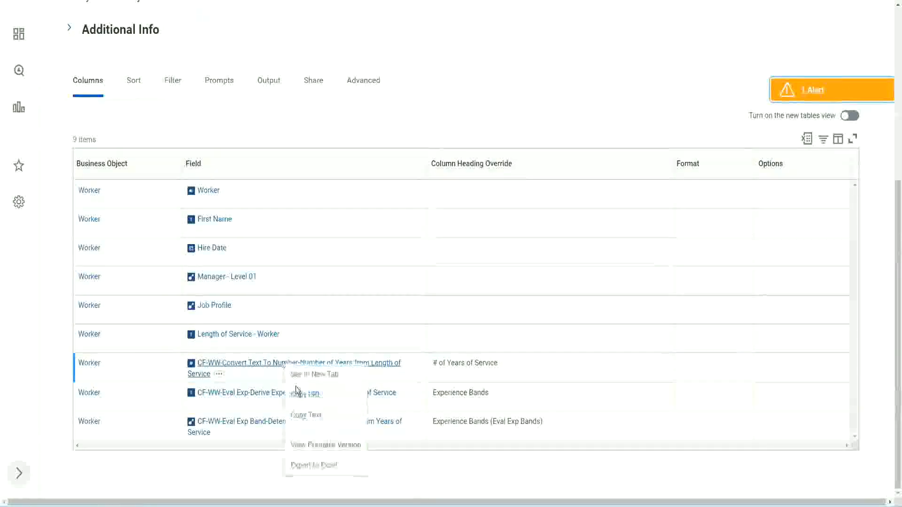
left_click(309, 416)
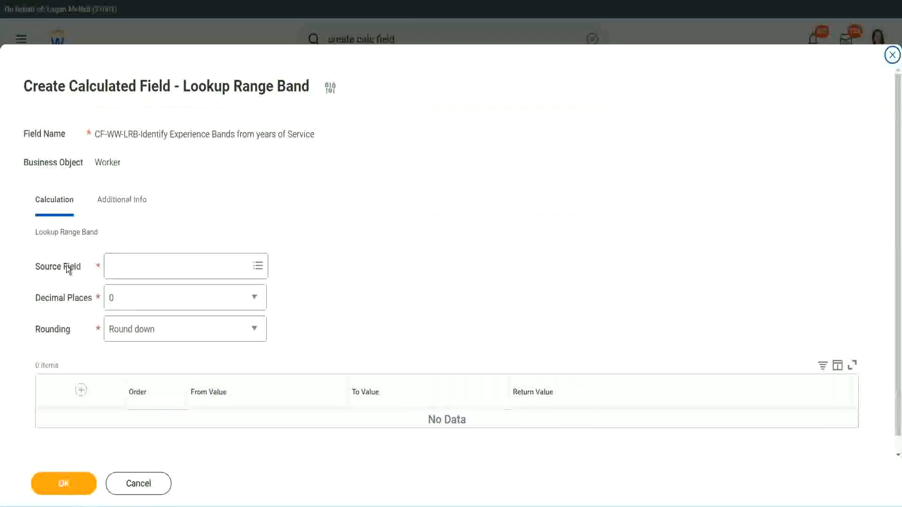
left_click(140, 267)
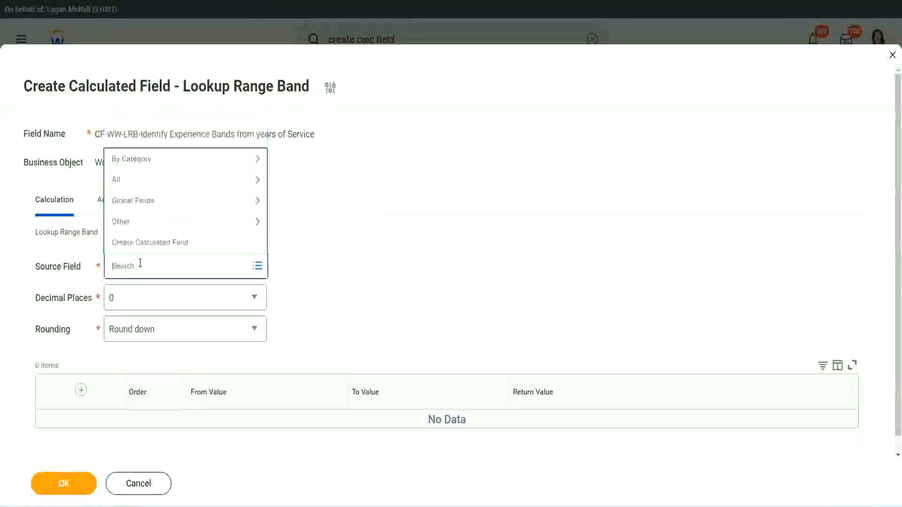
type("Number of Years from Length of Service")
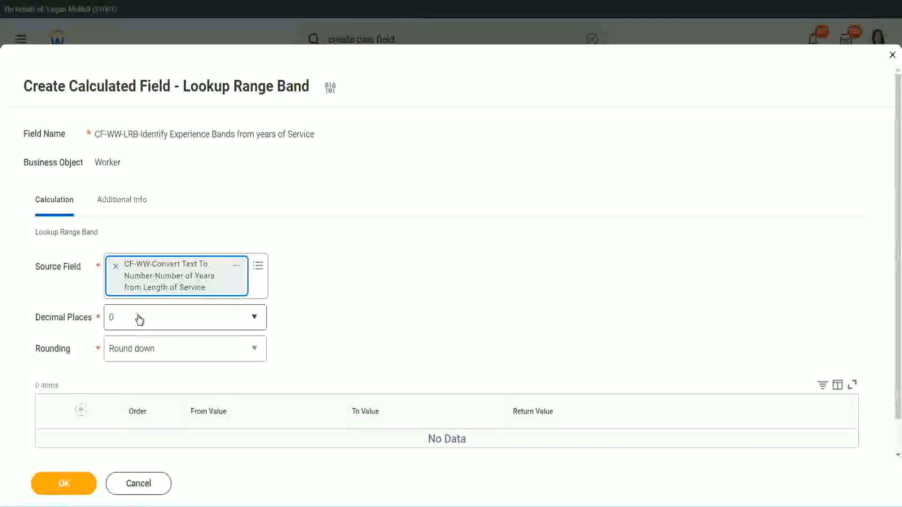
Review the decimal places choices, keeping 0, and set the rounding to Round
left_click(176, 322)
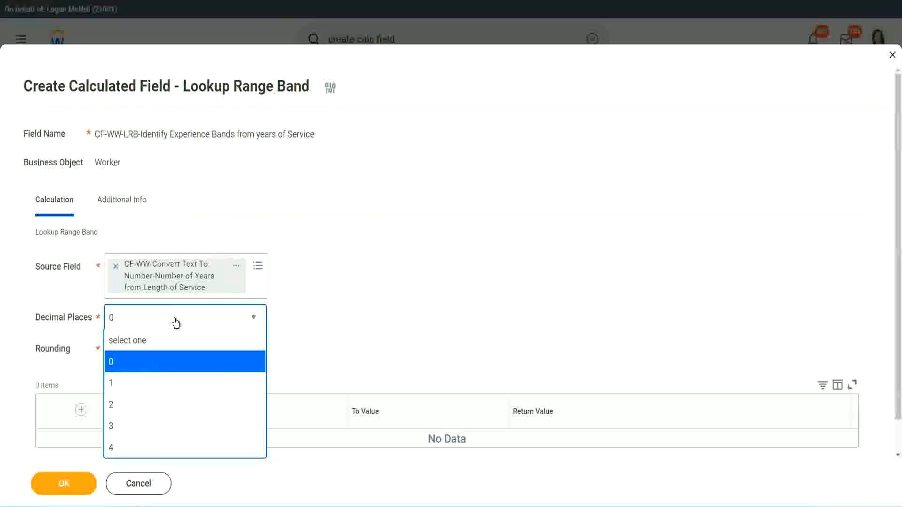
left_click(351, 308)
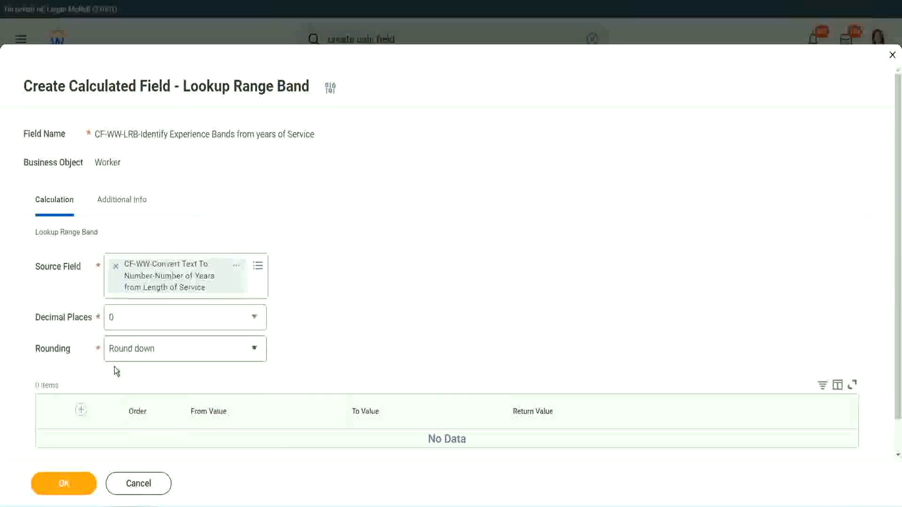
left_click(144, 350)
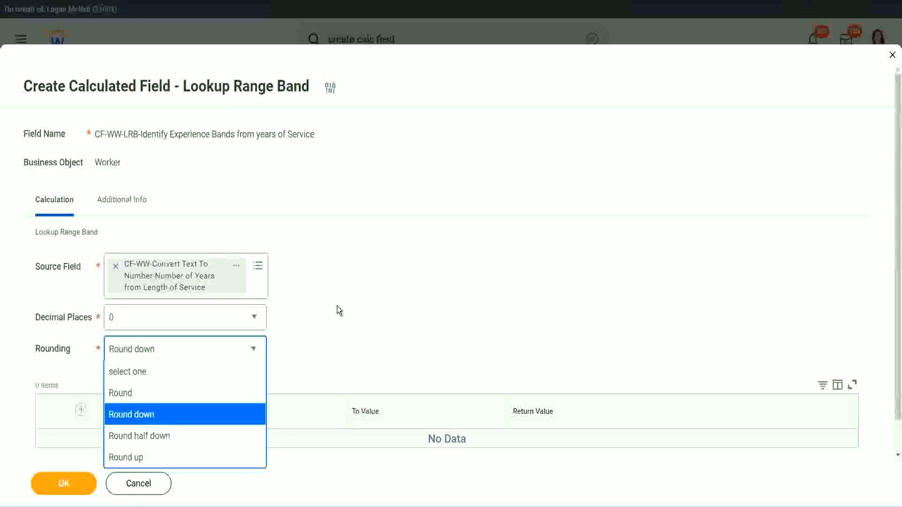
left_click(317, 345)
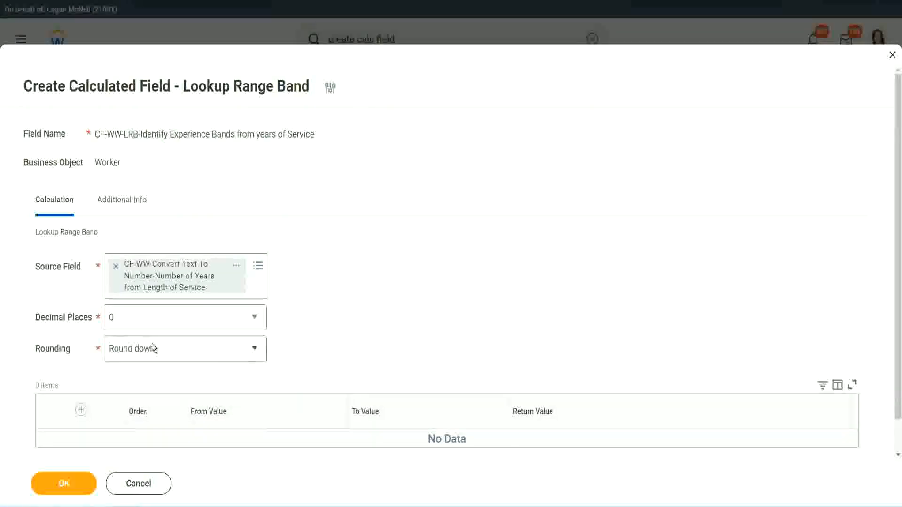
left_click(156, 355)
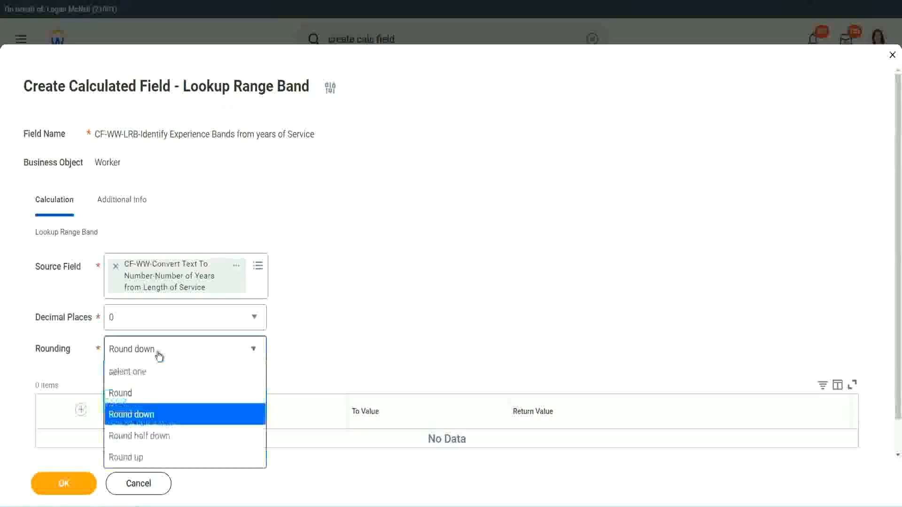
left_click(150, 397)
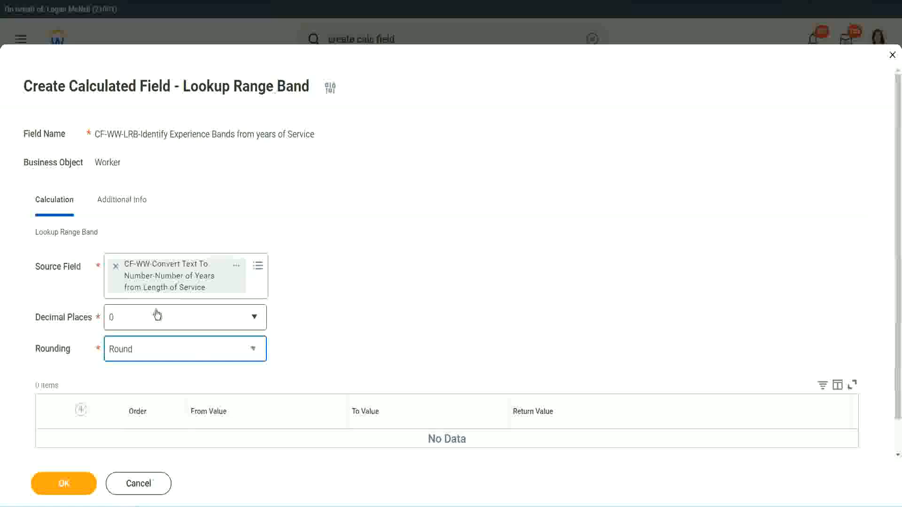
Add the first range band with from value 0, to value 7 and return value "Amateur"
left_click(81, 411)
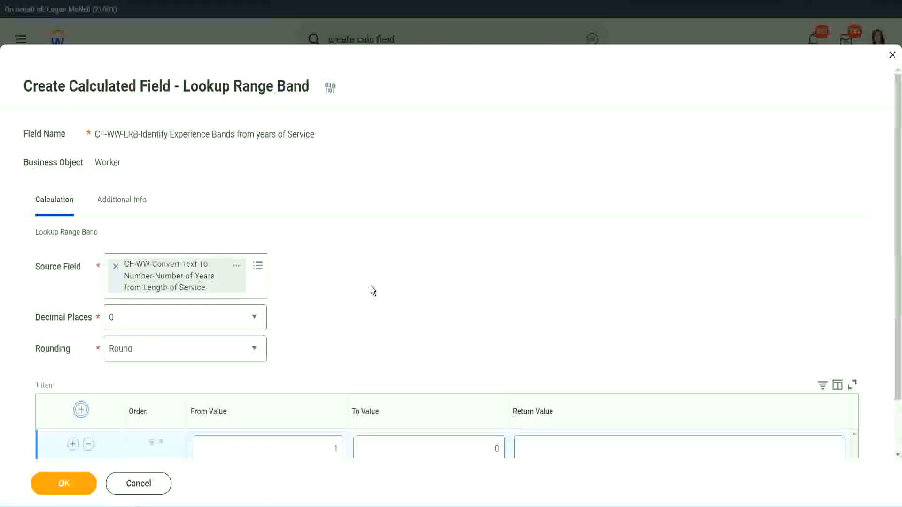
scroll(373, 287, "down", 2)
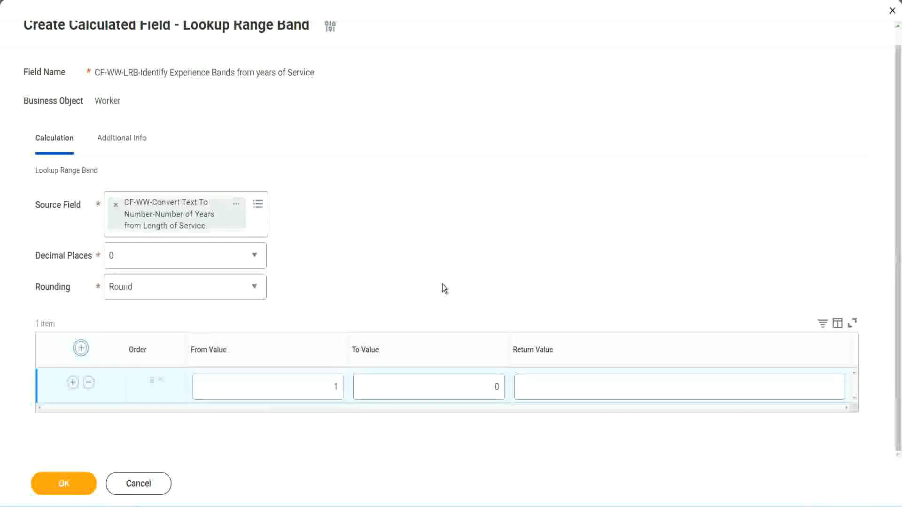
left_click(329, 391)
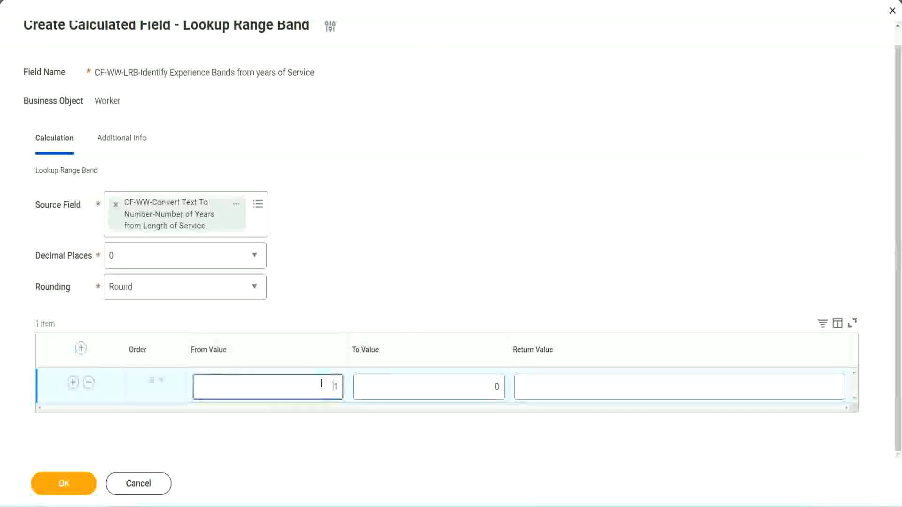
type("0")
key("Tab")
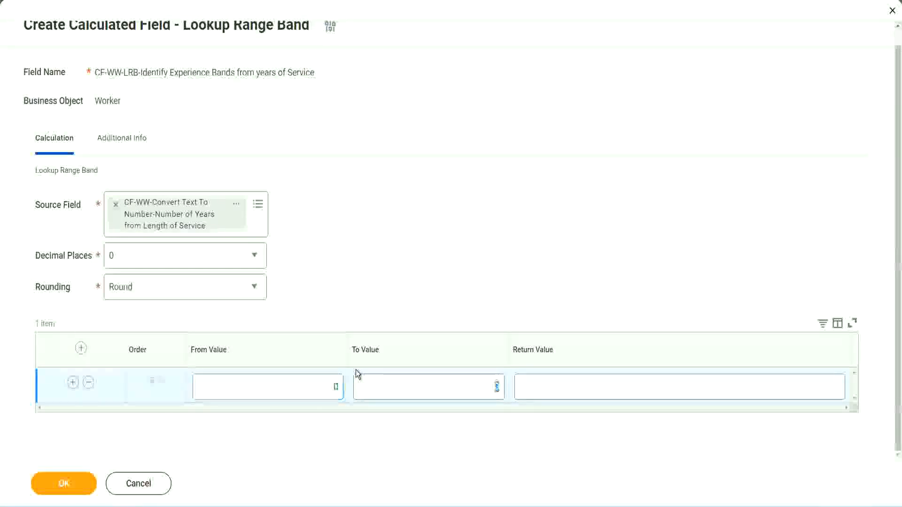
type("7")
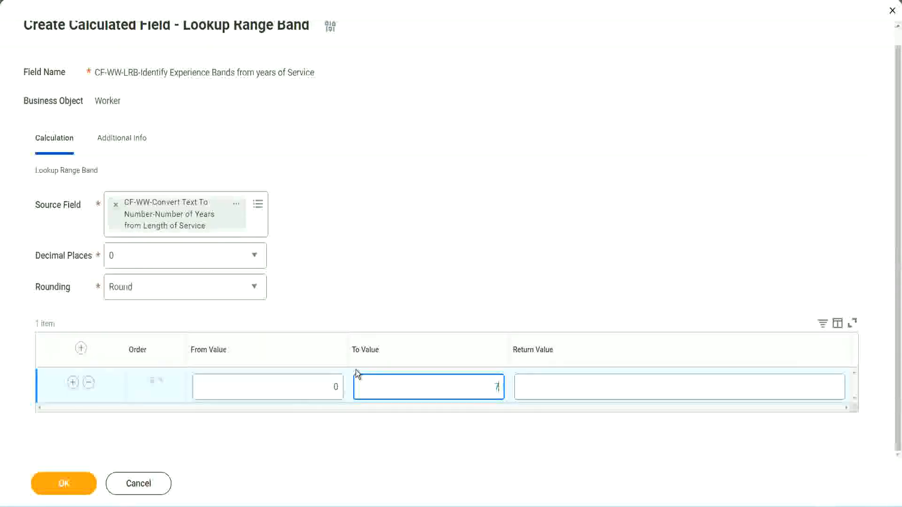
key("Tab")
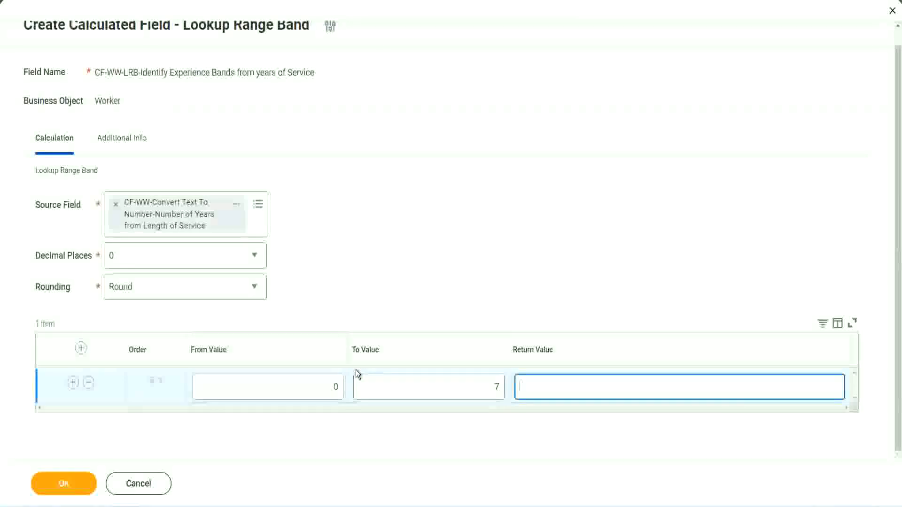
type("Amateur")
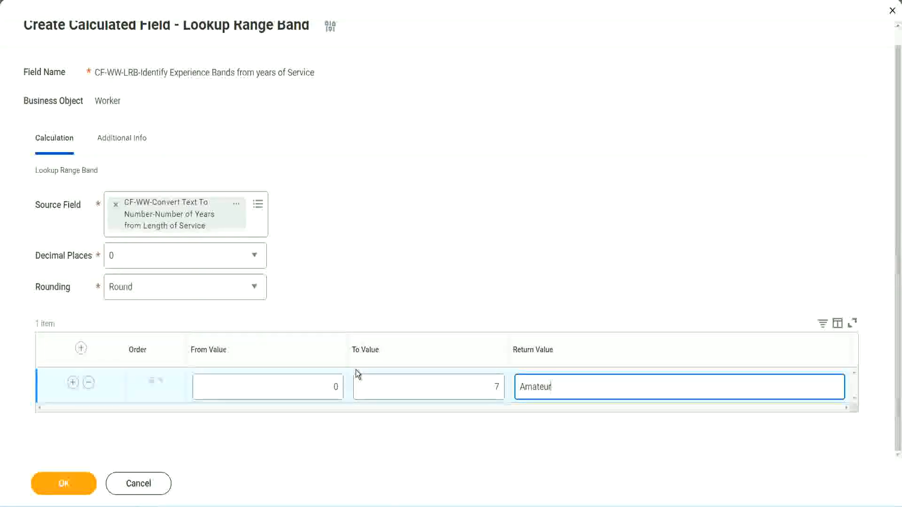
left_click(314, 387)
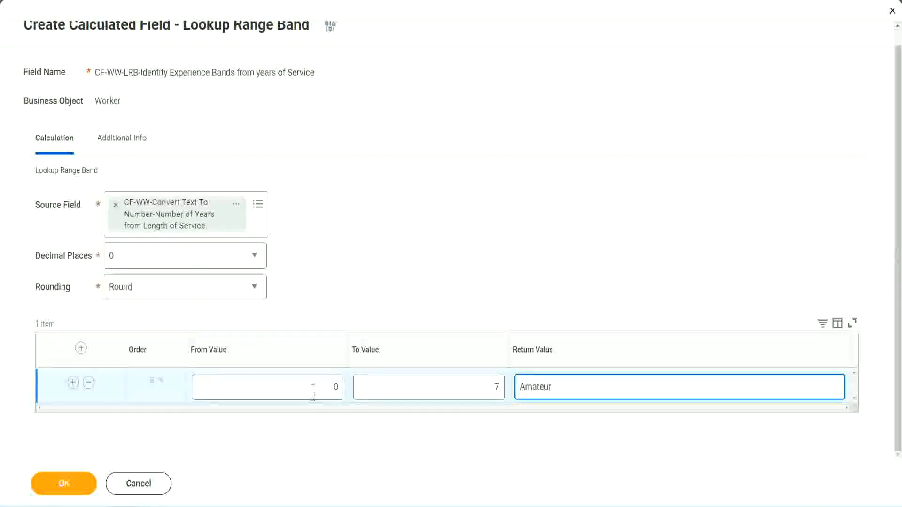
left_click(477, 377)
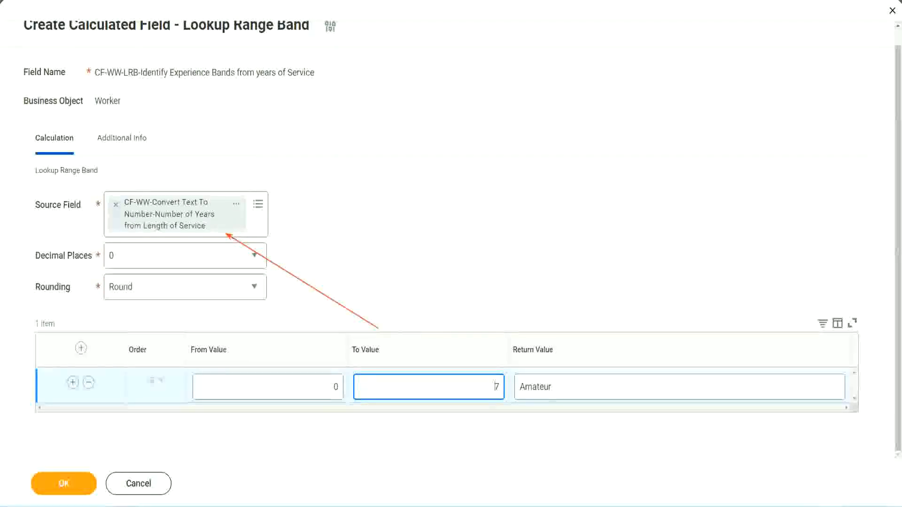
Add a second range band from 8 to 15 with the return value "Experienced"
left_click(72, 383)
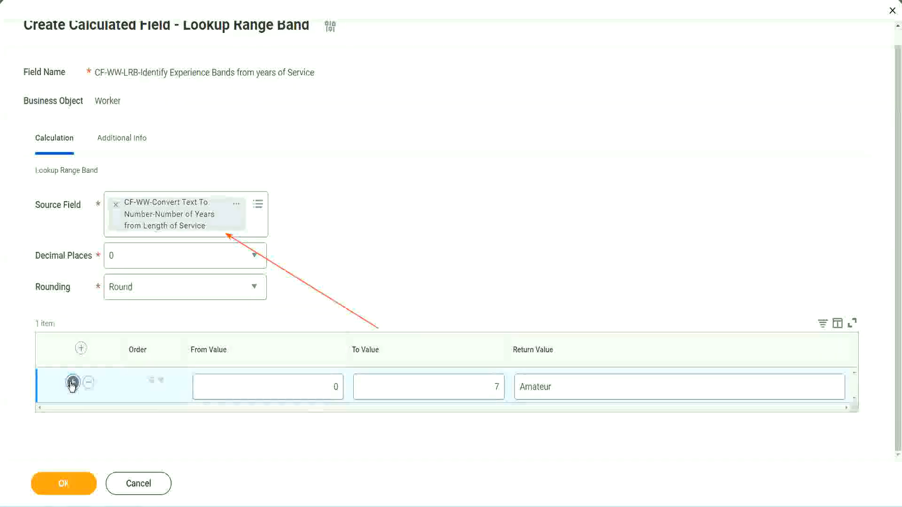
left_click(336, 421)
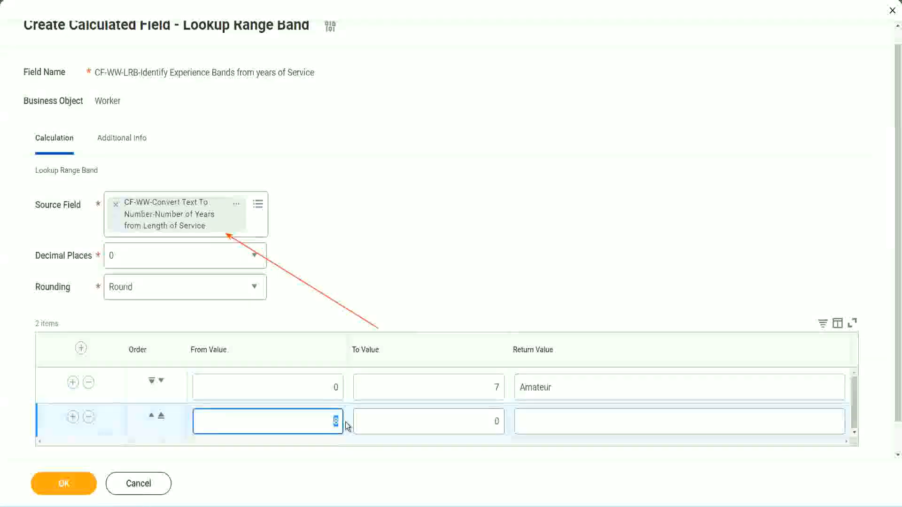
left_click(492, 390)
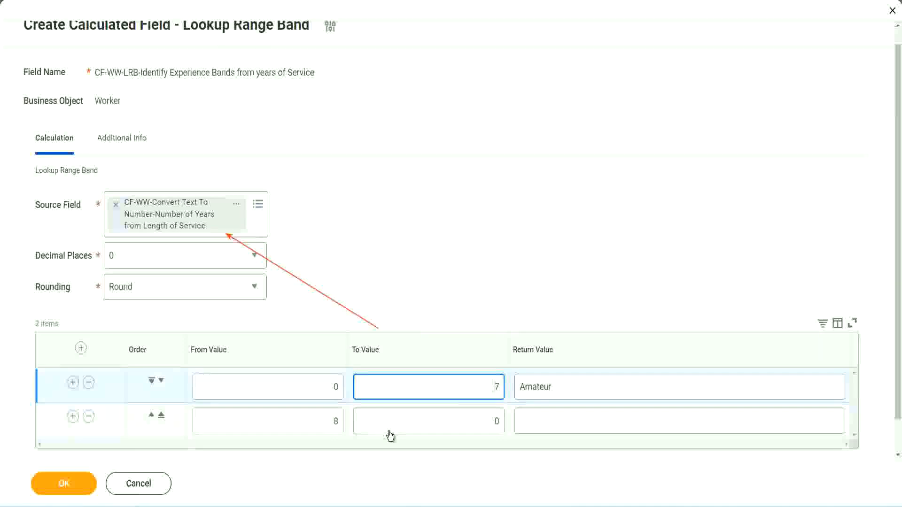
left_click(322, 426)
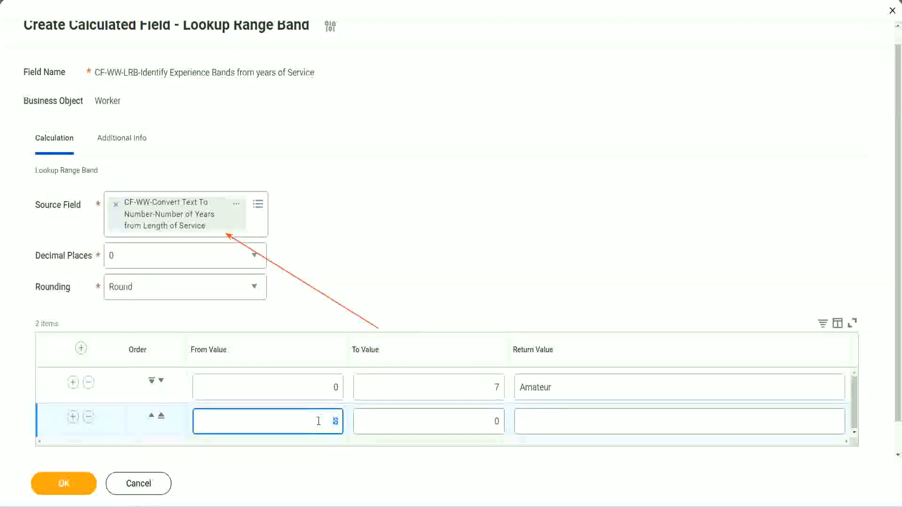
left_click(488, 422)
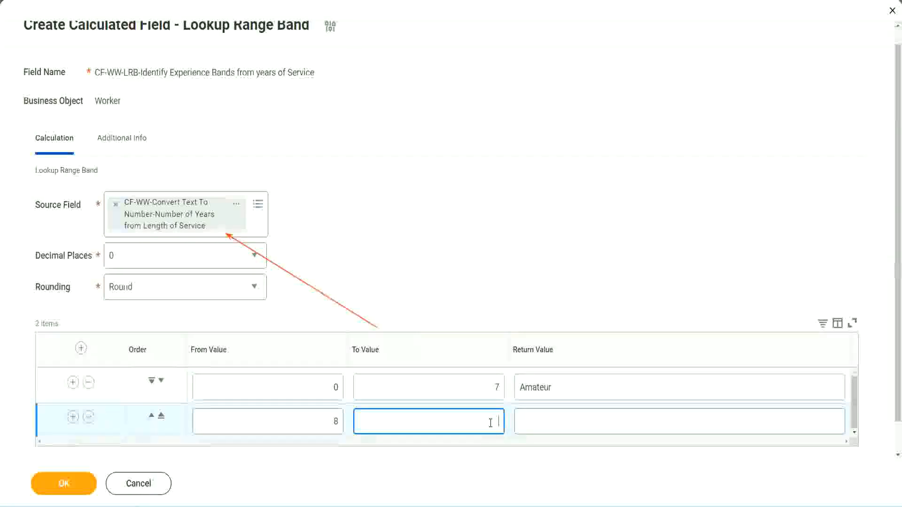
type("15")
left_click(556, 419)
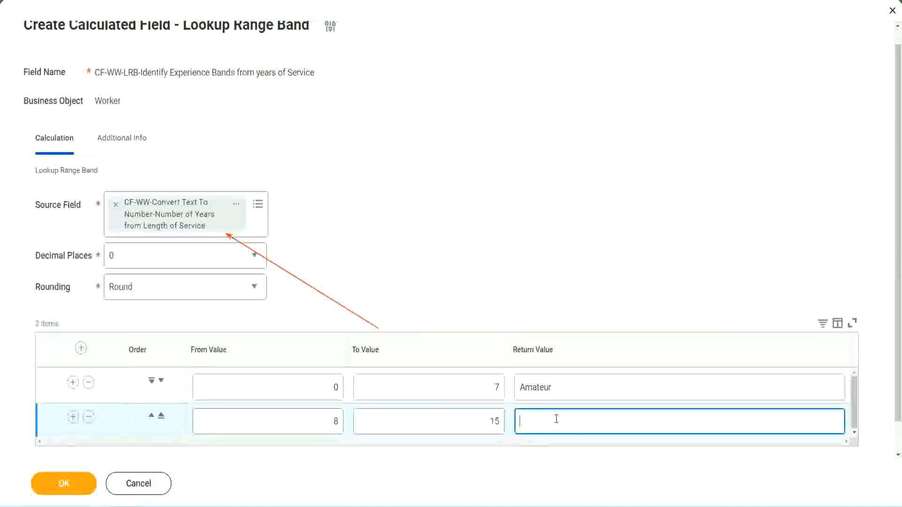
type("Experienced")
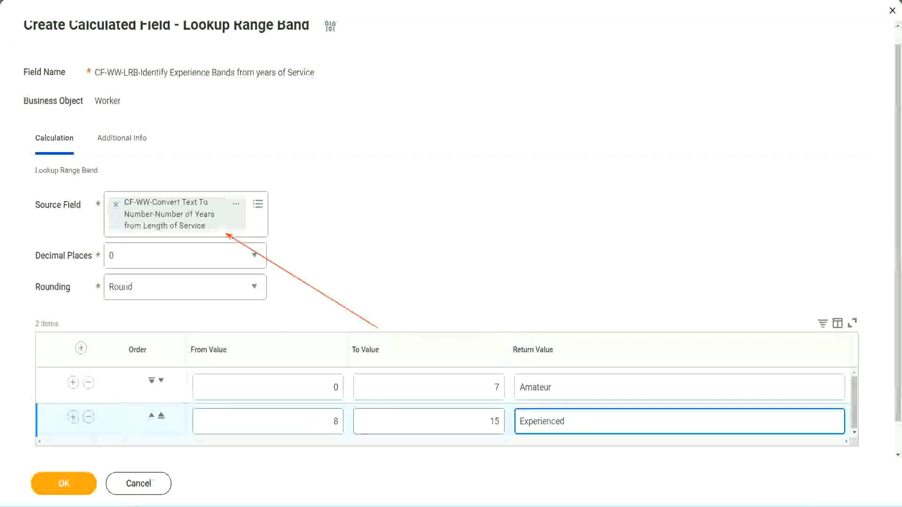
Add a third range band from 16 to 30 with the return value "Senior"
left_click(73, 417)
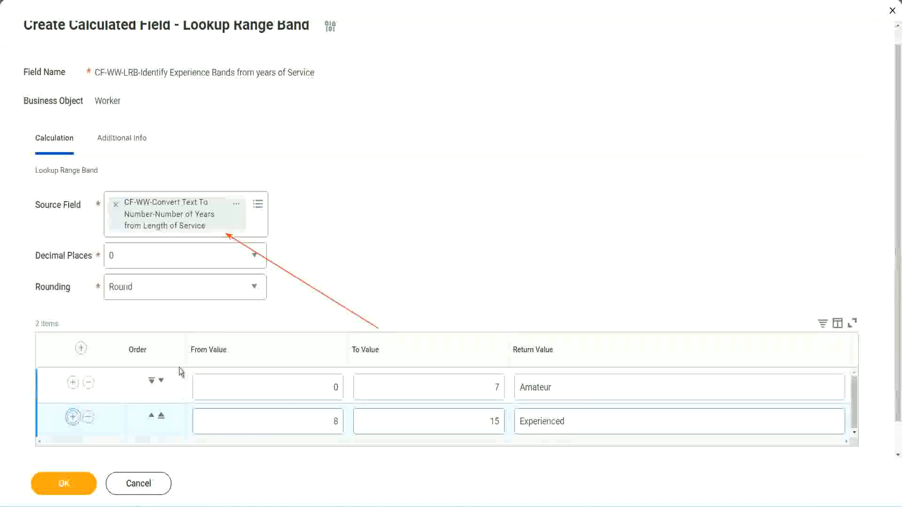
scroll(270, 290, "down", 2)
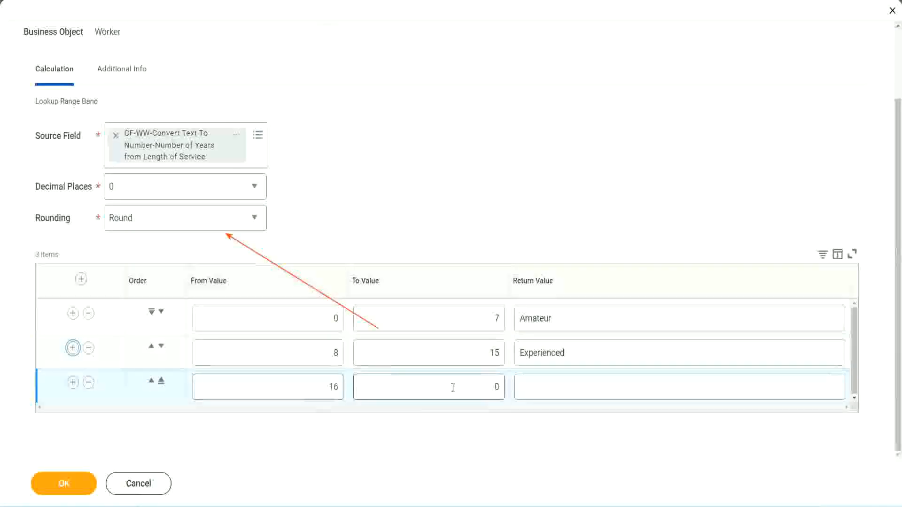
left_click(479, 386)
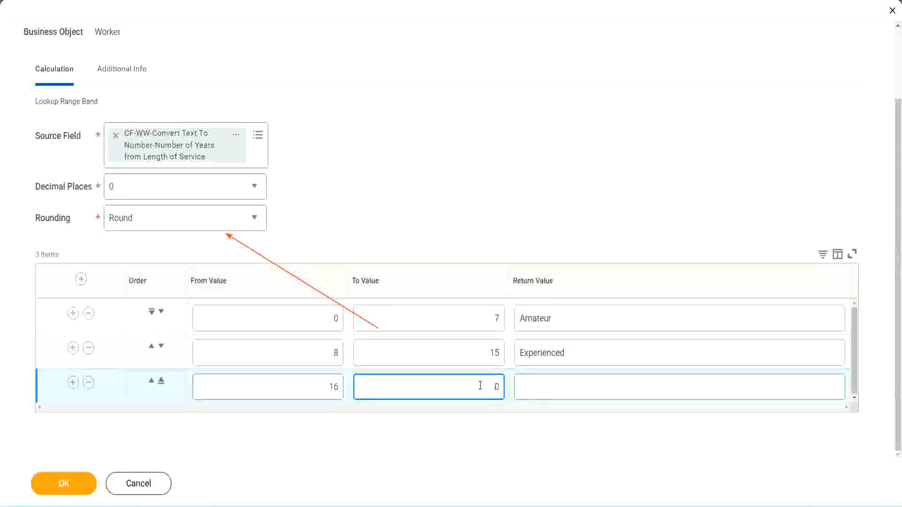
type("3")
key("Tab")
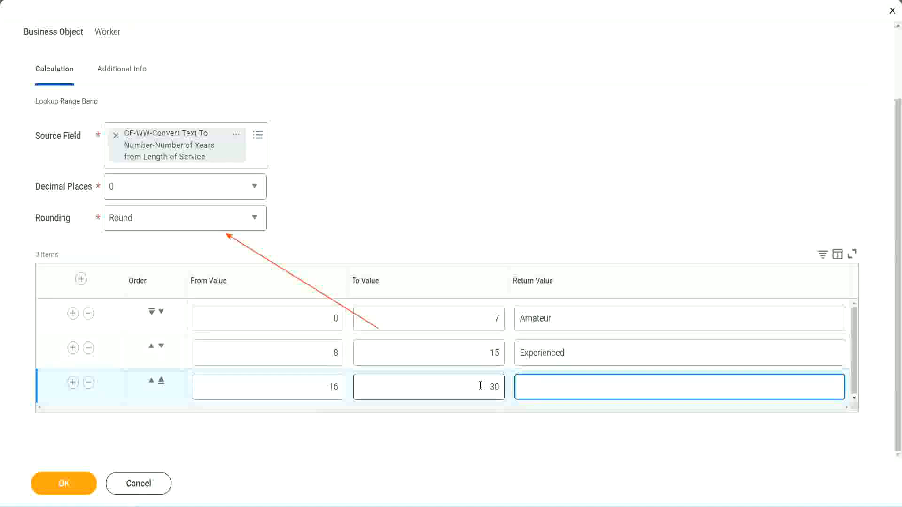
type("L")
type("Se")
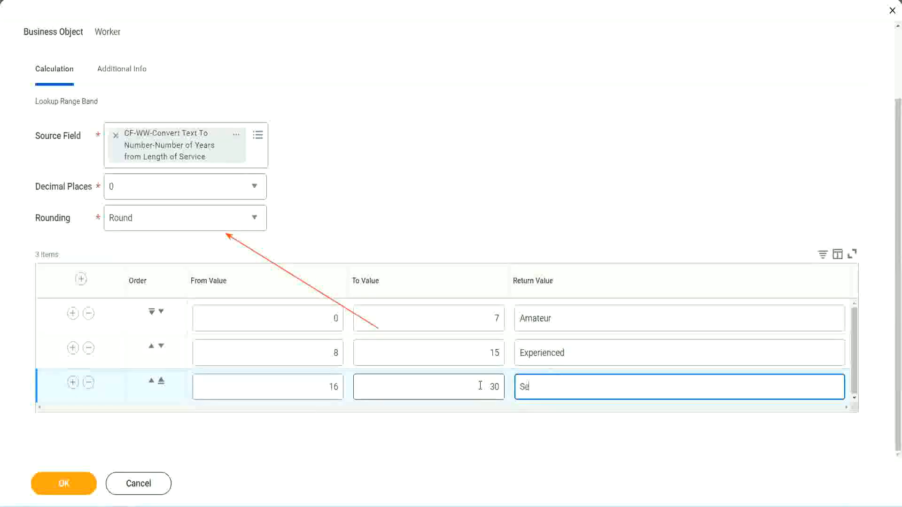
type("nior")
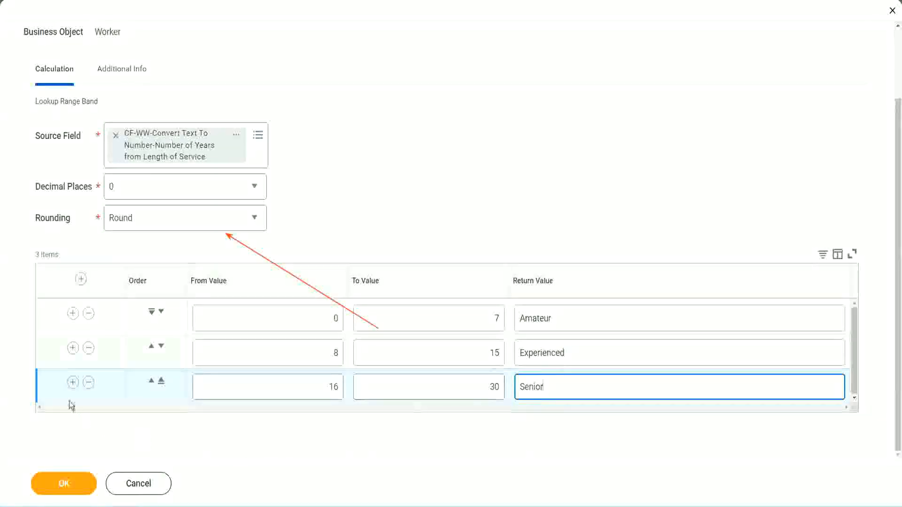
Add a fourth range band from 31 to 1000 with the return value "Legend"
left_click(72, 383)
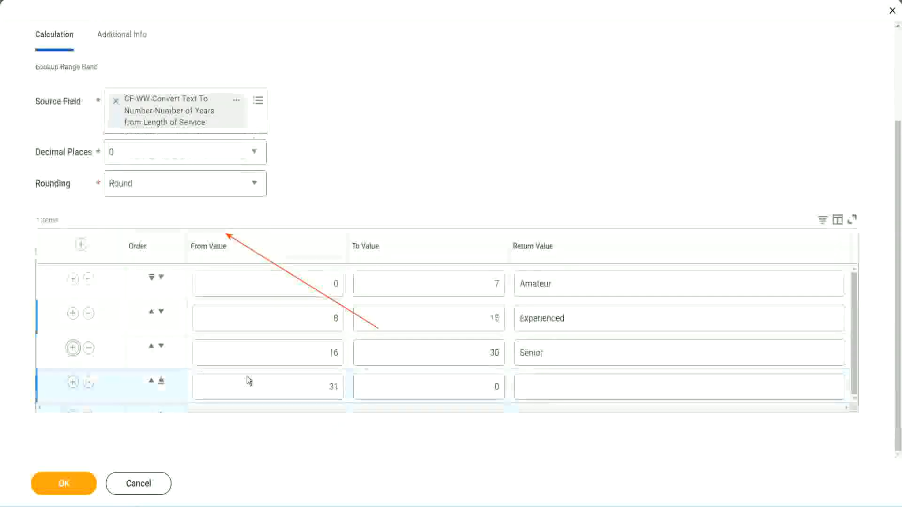
double_click(338, 382)
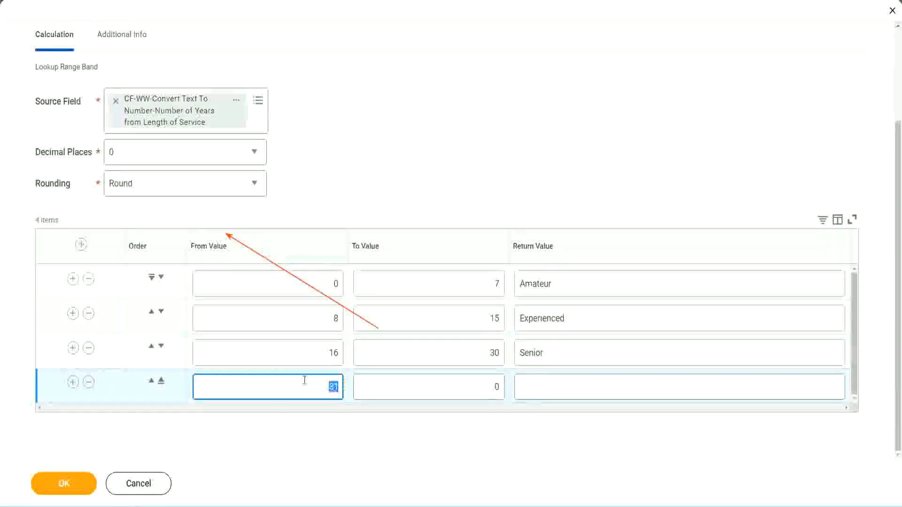
left_click(485, 387)
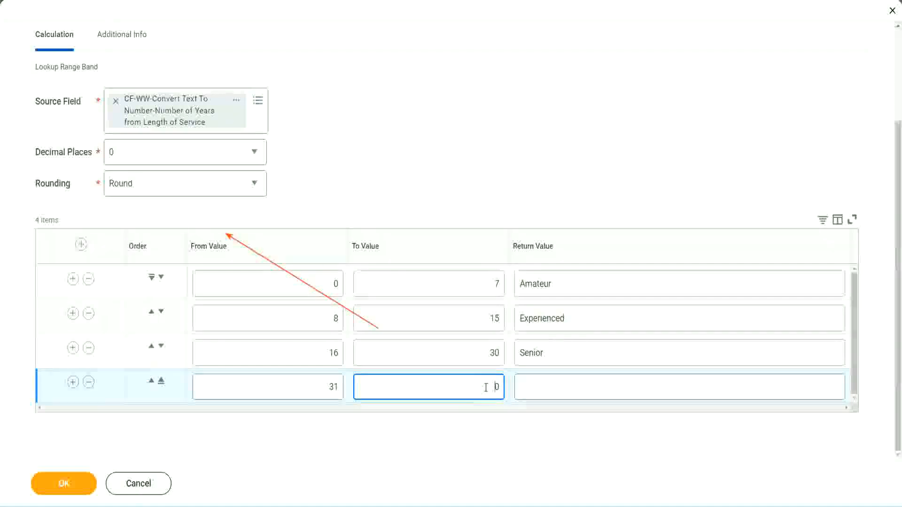
type("1000")
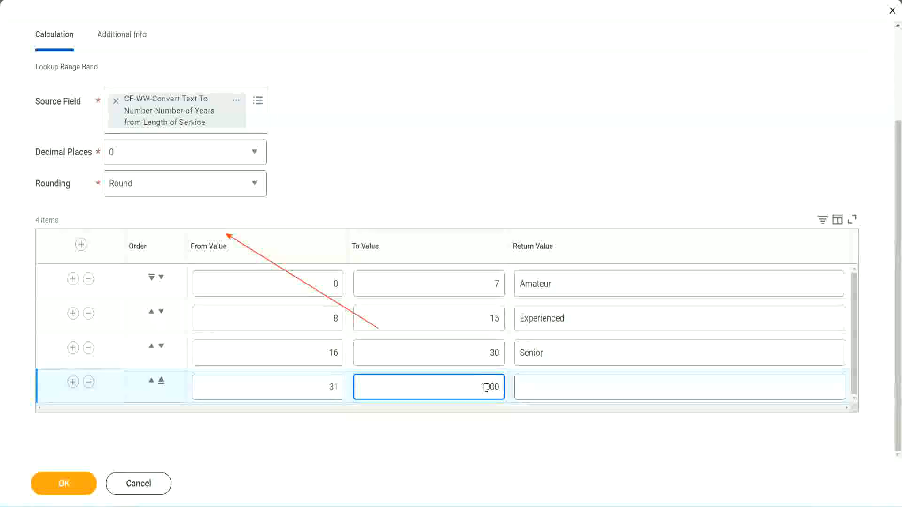
left_click(509, 383)
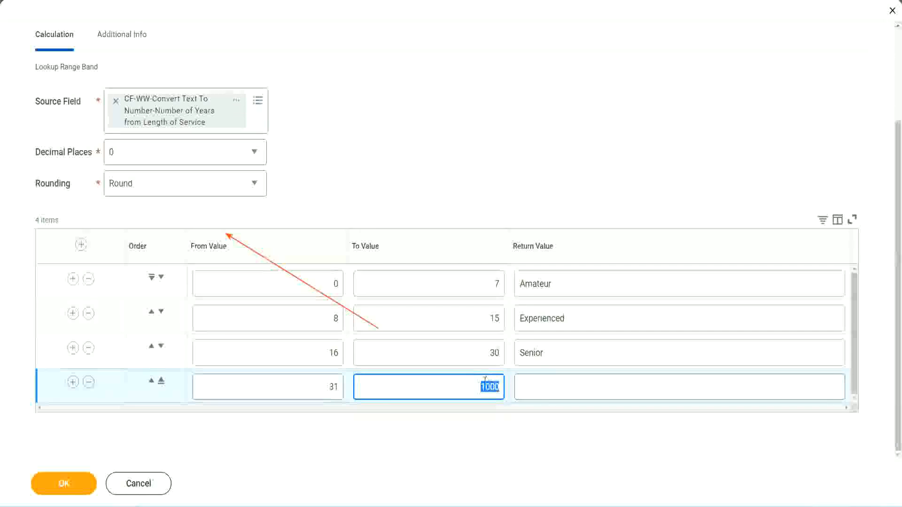
left_click_drag(473, 385, 505, 384)
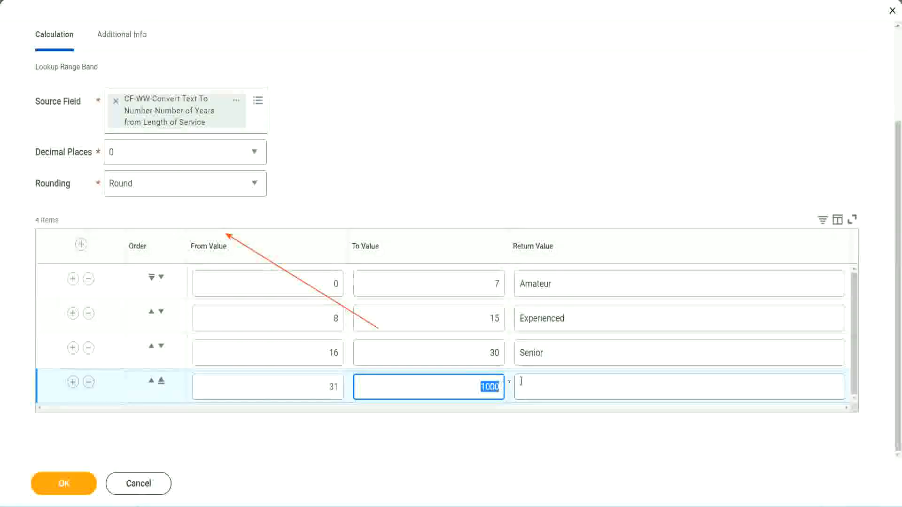
left_click(563, 386)
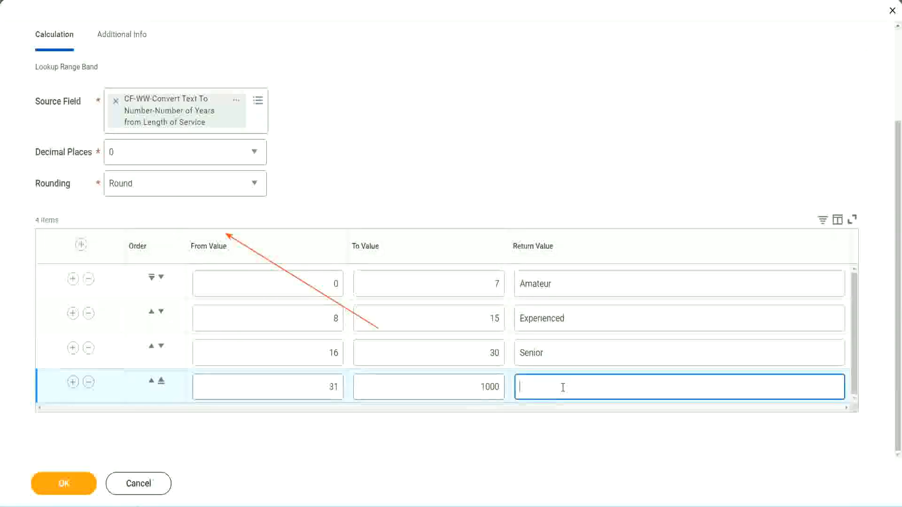
type("Legend")
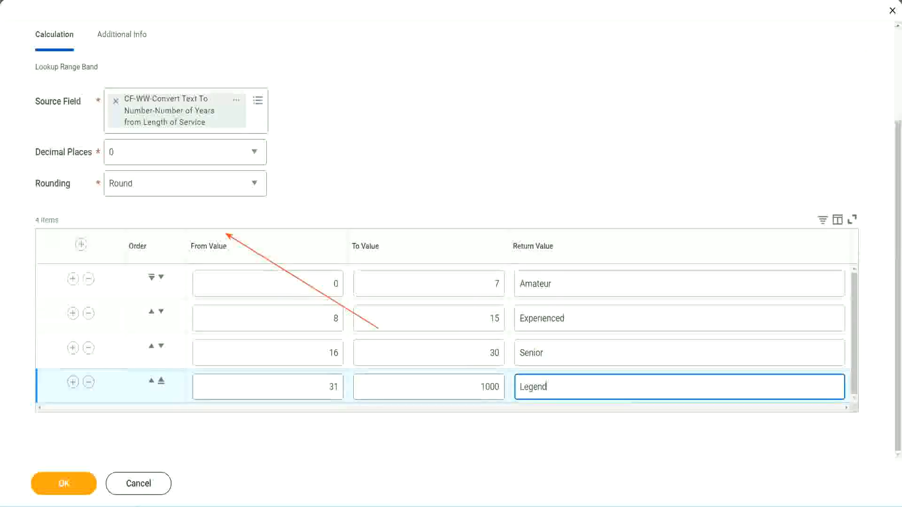
left_click(420, 156)
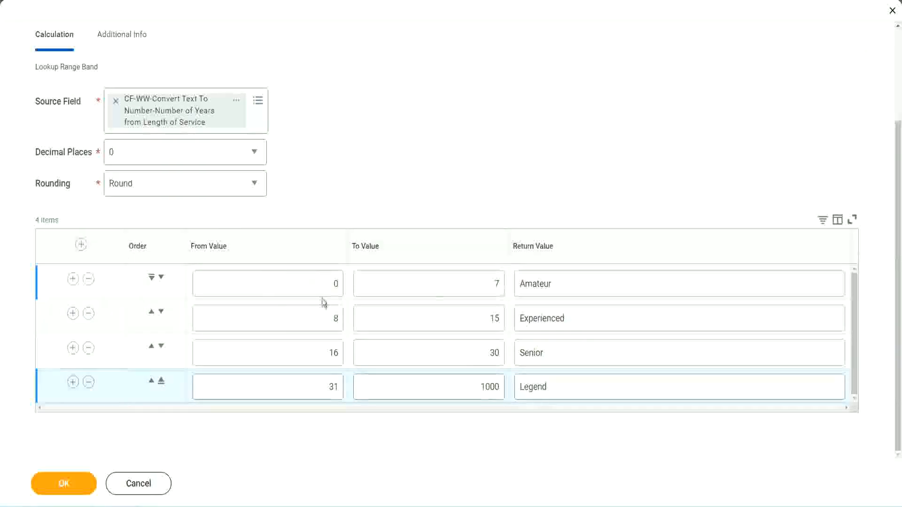
Review the return values of the four range bands against their from and to values
double_click(585, 281)
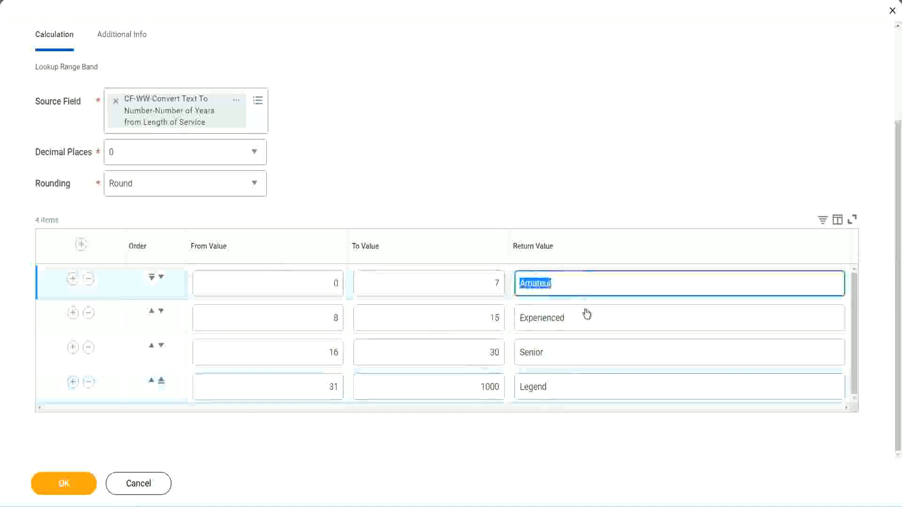
double_click(584, 323)
double_click(569, 357)
double_click(568, 387)
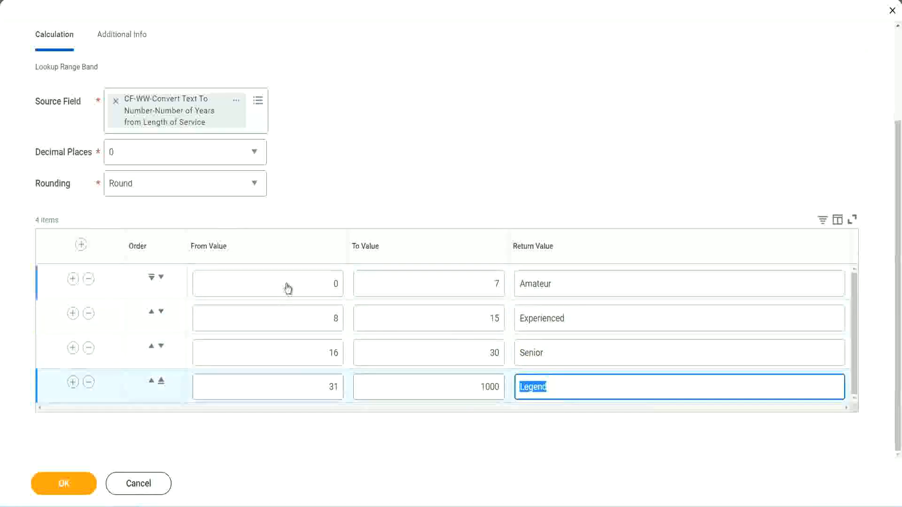
double_click(324, 284)
double_click(591, 291)
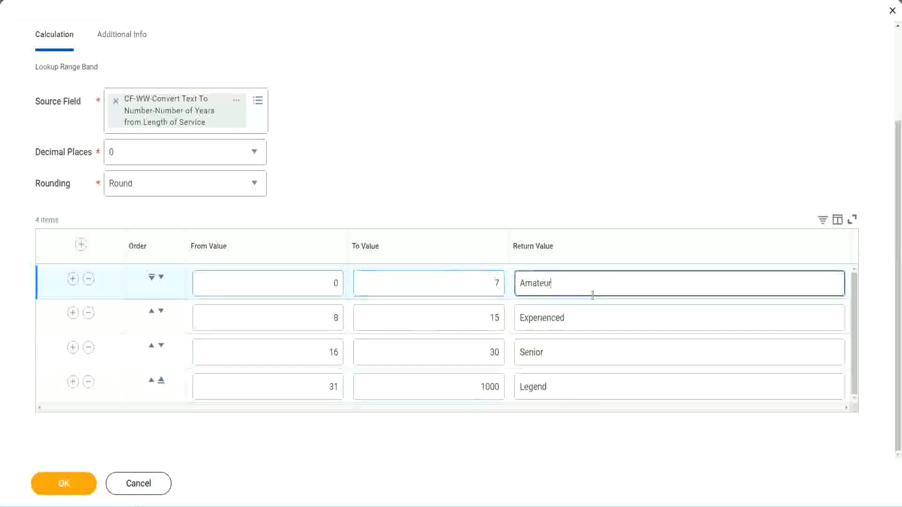
double_click(571, 359)
double_click(567, 385)
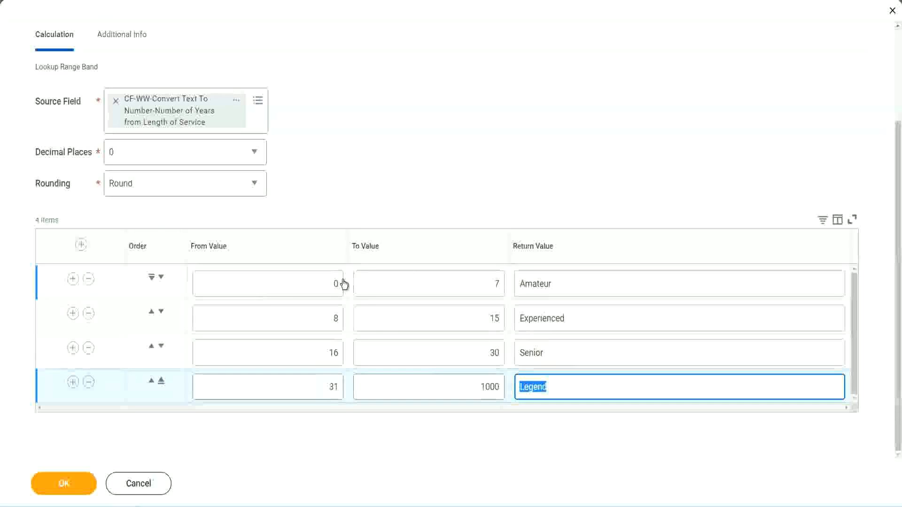
Save the Lookup Range Band calculated field and copy its name from the save confirmation
left_click(435, 228)
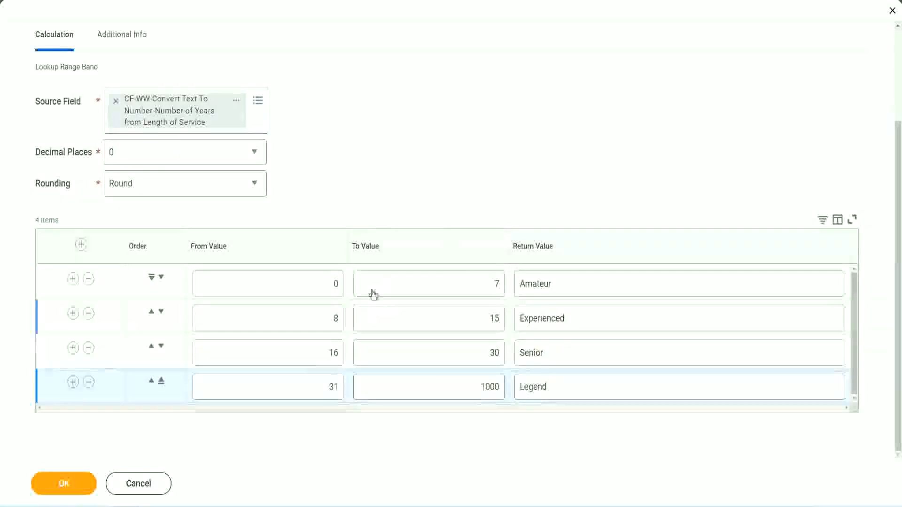
left_click(62, 482)
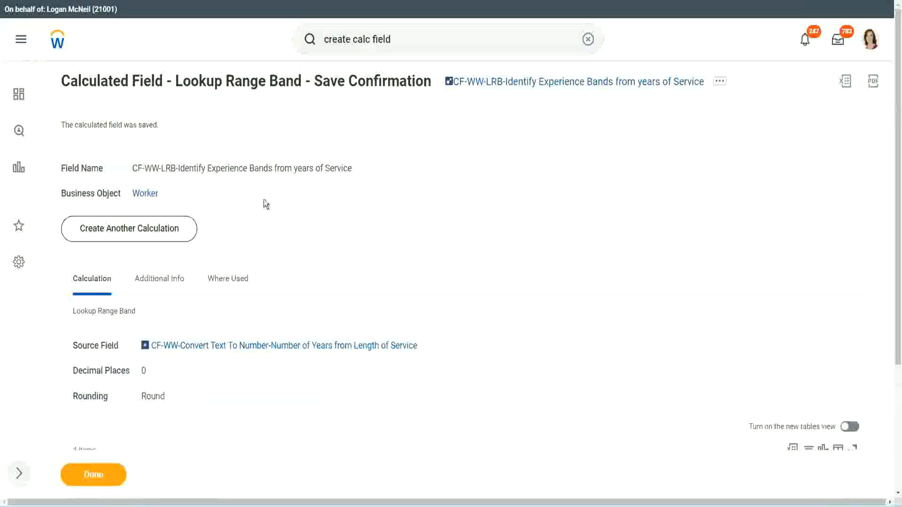
right_click(525, 86)
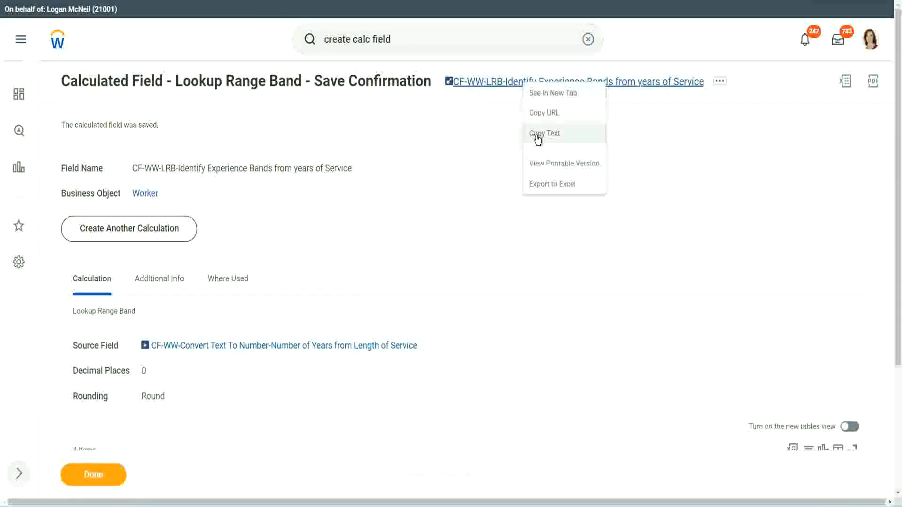
left_click(535, 137)
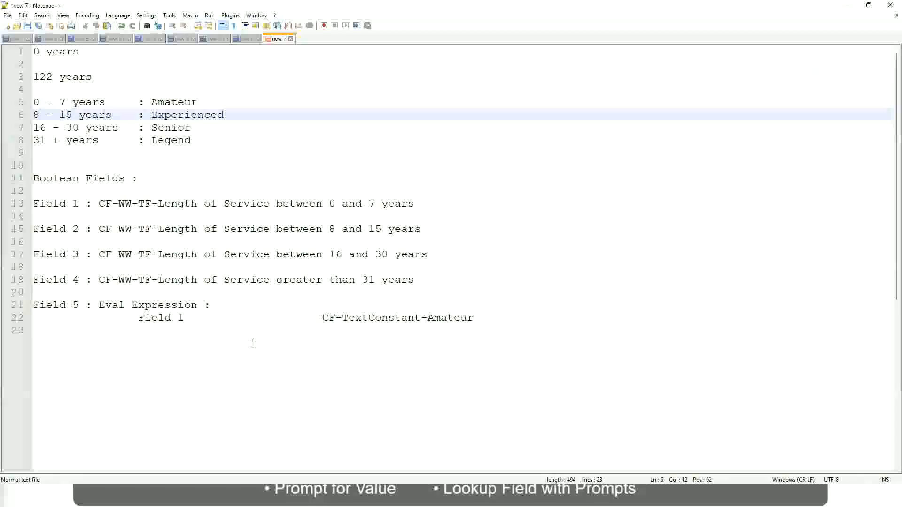
Switch to the Notepad++ notes and add "10,000 USD" on a new line a few rows below the Eval Expression entry
left_click(212, 366)
key("Return")
key("Return")
key("Return")
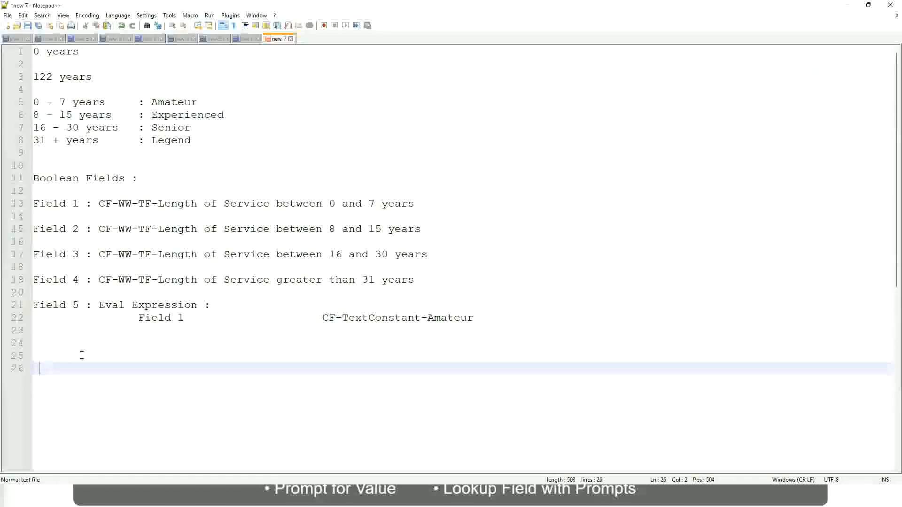
key("Home")
type("10,000 USD")
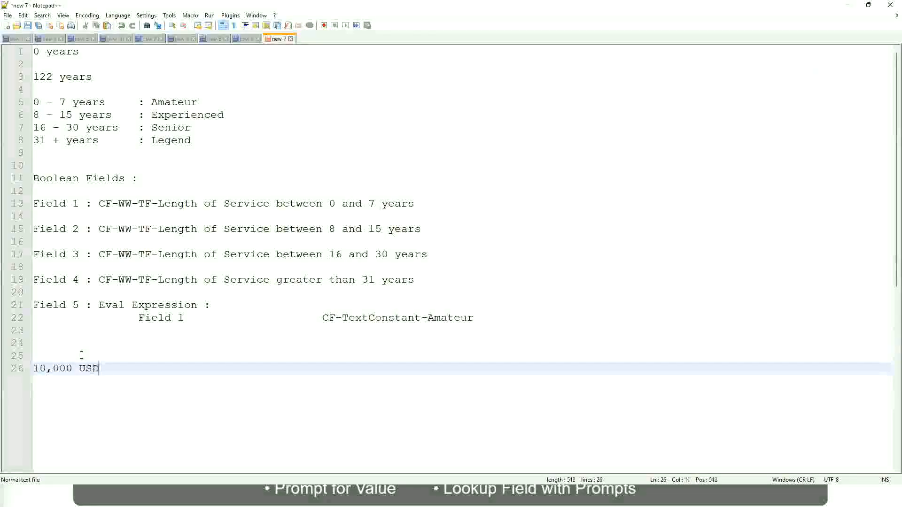
Add "1,000,000 USD" further along the same line as the upper end of the amount range
key("Tab")
key("Tab")
key("Tab")
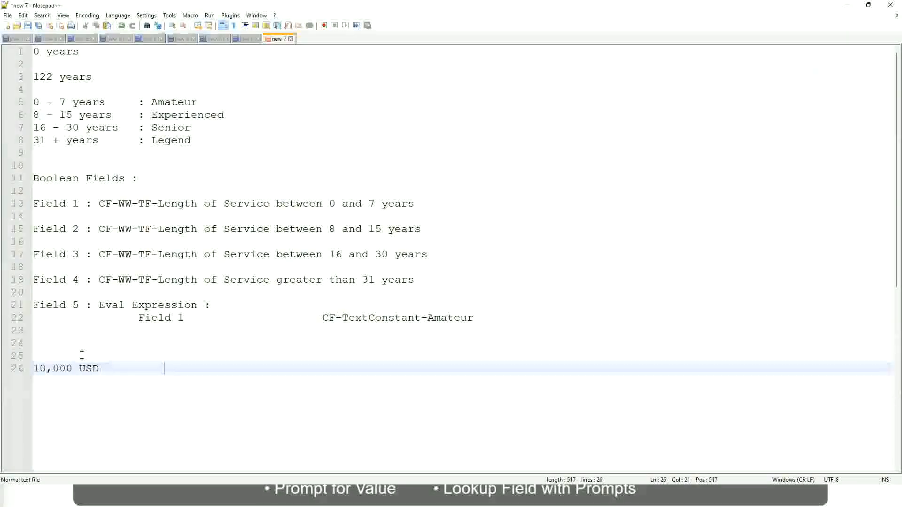
key("Tab")
key("Tab")
type("1,000")
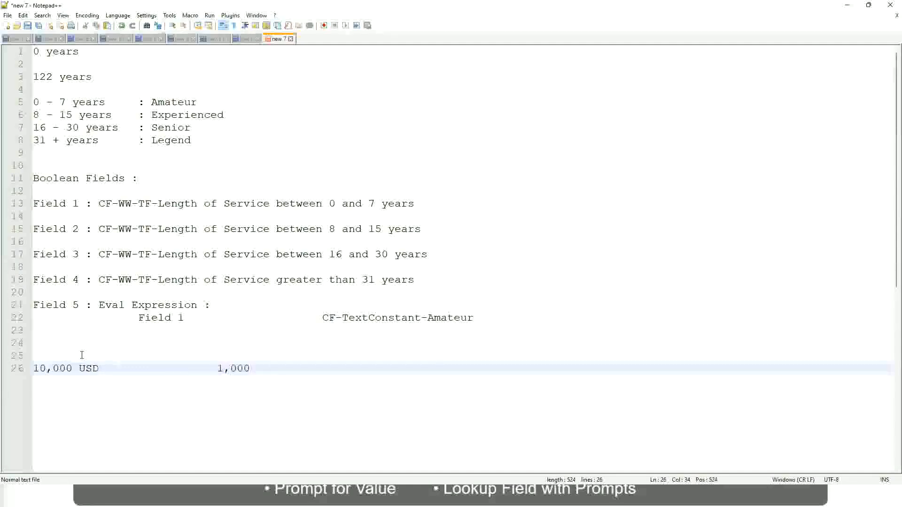
type(",000")
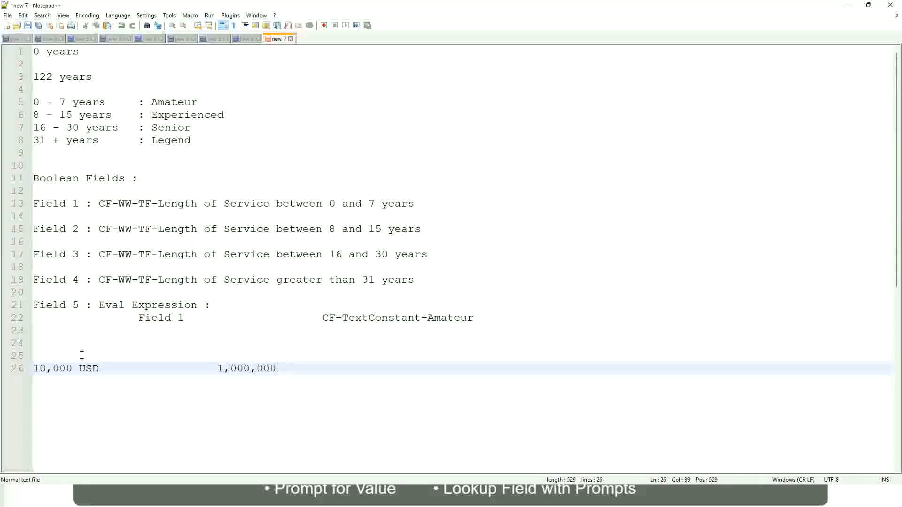
key("Left")
key("Left")
key("Left")
key("Left")
key("Left")
key("Left")
key("Left")
key("Left")
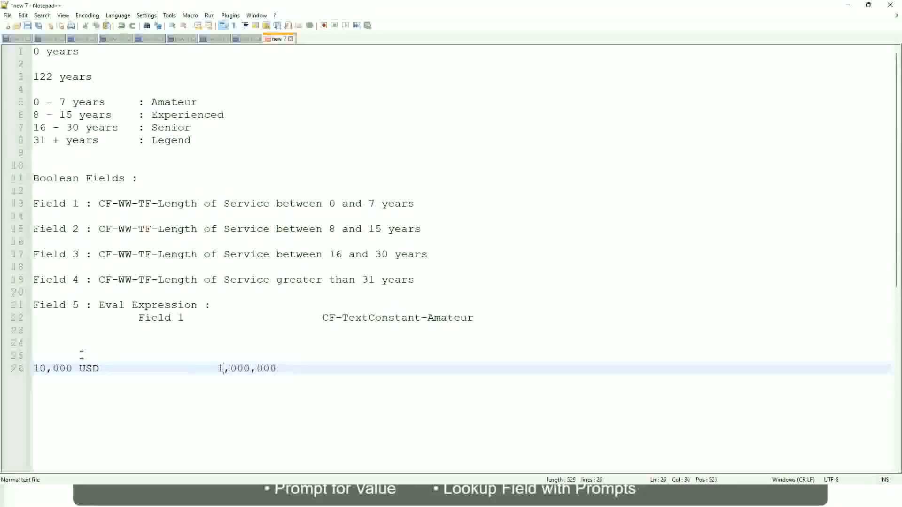
key("Right")
key("Right")
key("Right")
key("Right")
key("Right")
key("Right")
key("Right")
key("Right")
key("Right")
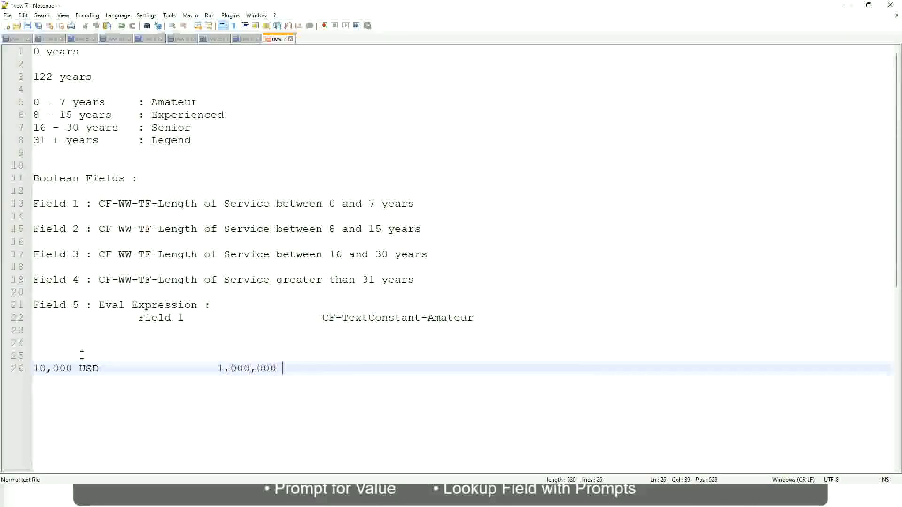
type("USD")
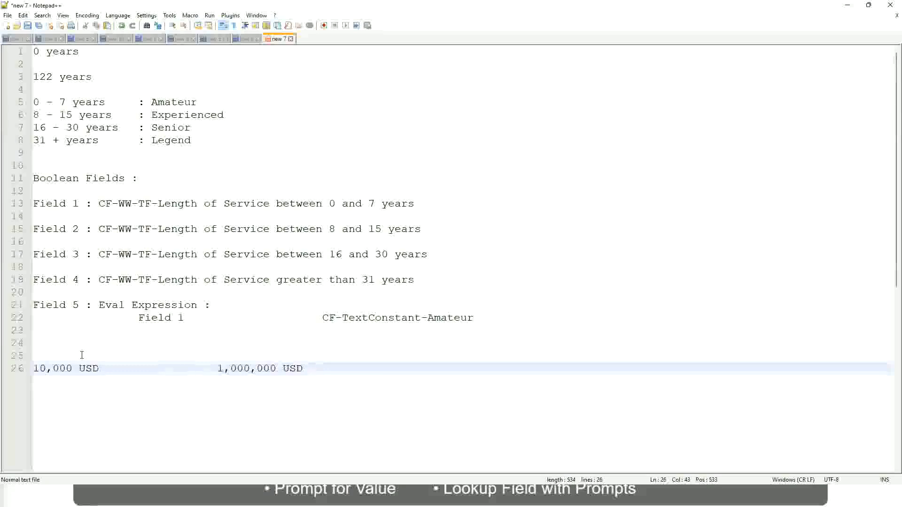
Below the USD amounts, leave a blank line and add the band "10 - 50,000 : Low"
key("Return")
key("Return")
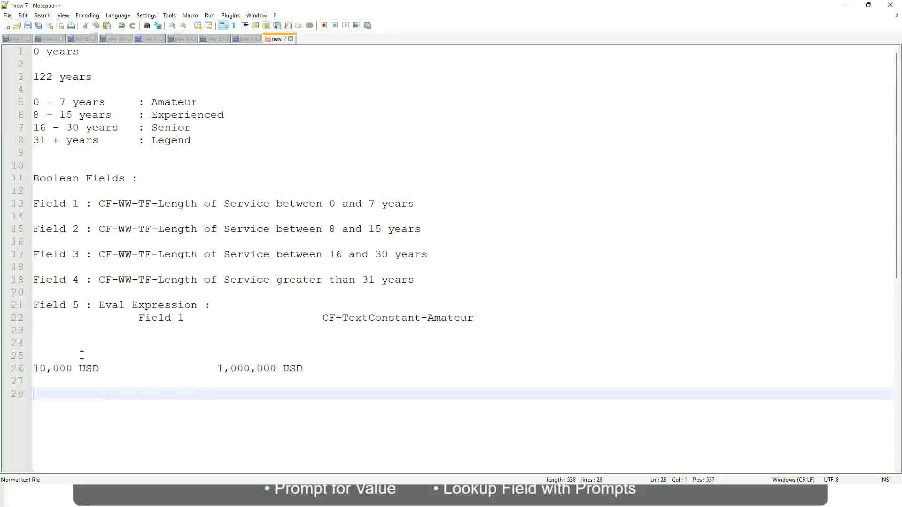
type("10 - 50,000")
key("Tab")
key("Tab")
key("Tab")
key("Tab")
type(": Low")
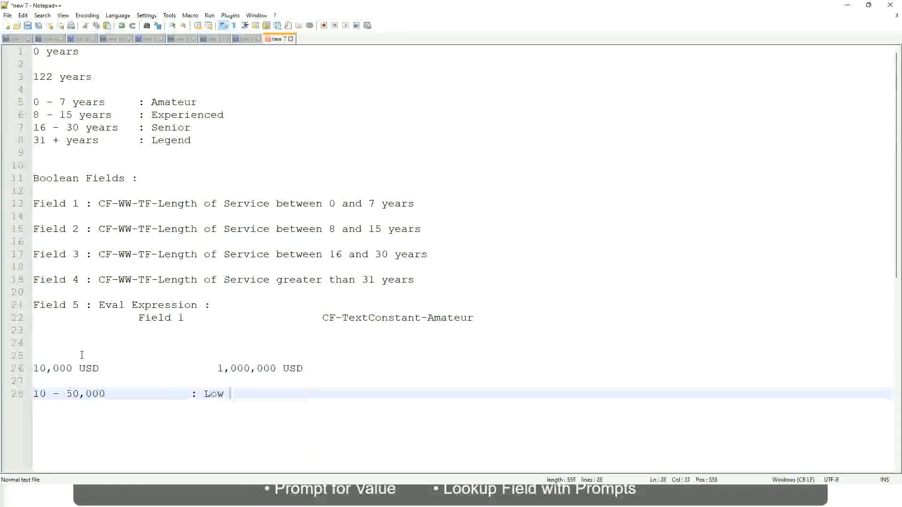
Add the band "50,001 - 150,000 : Medium" directly under the Low band, with the colons aligned
key("Return")
key("Return")
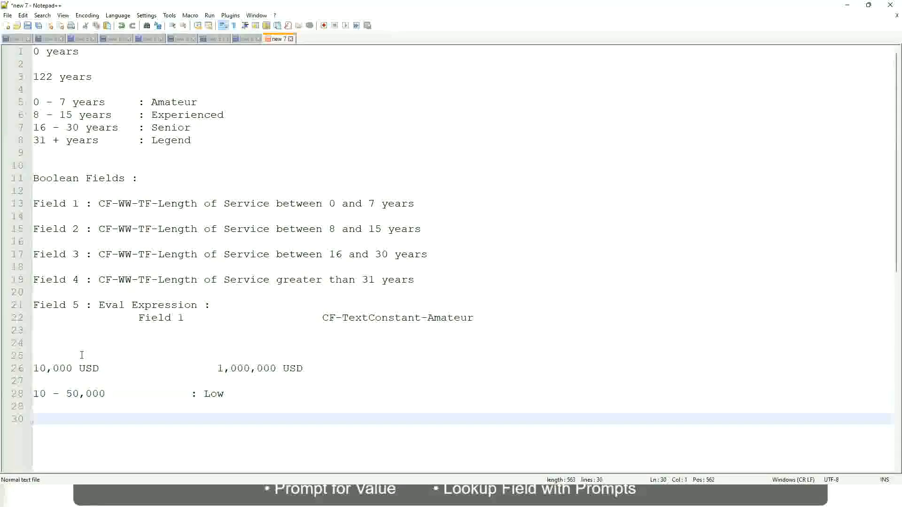
key("Up")
type("5")
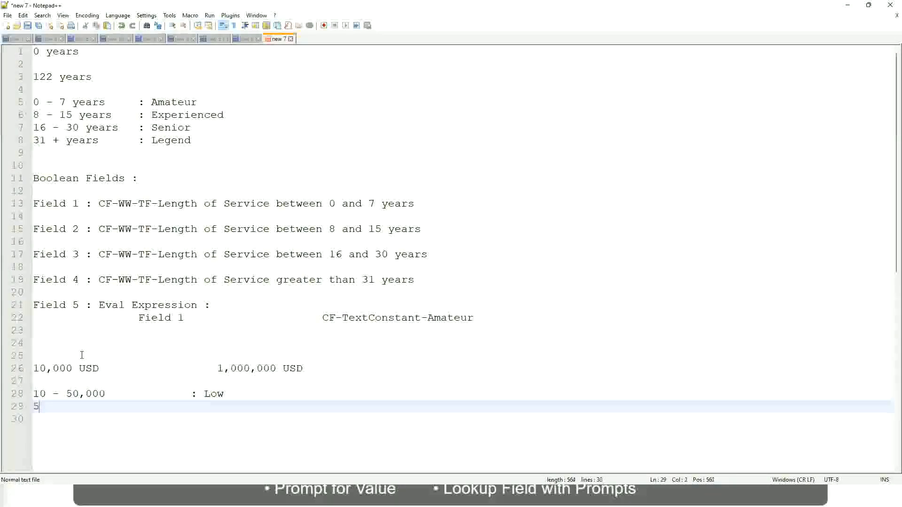
type("0,001 - 150")
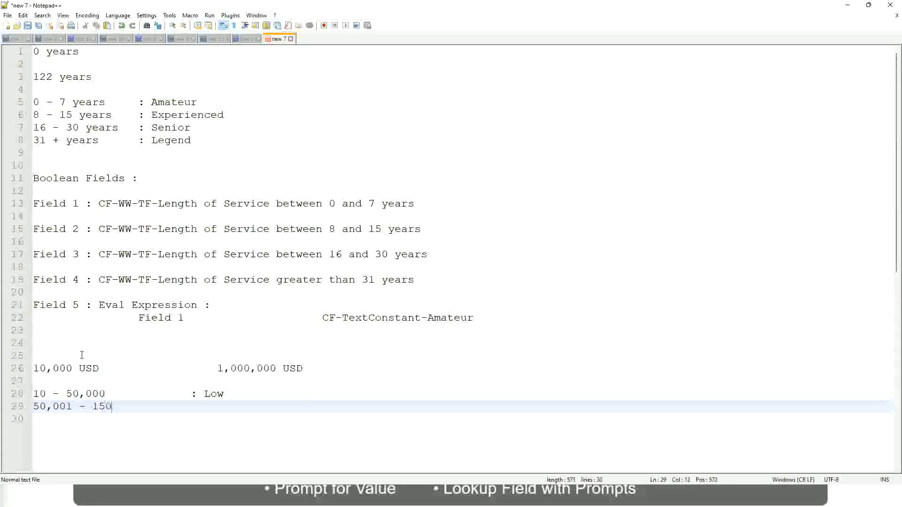
type(",000")
key("Tab")
key("Tab")
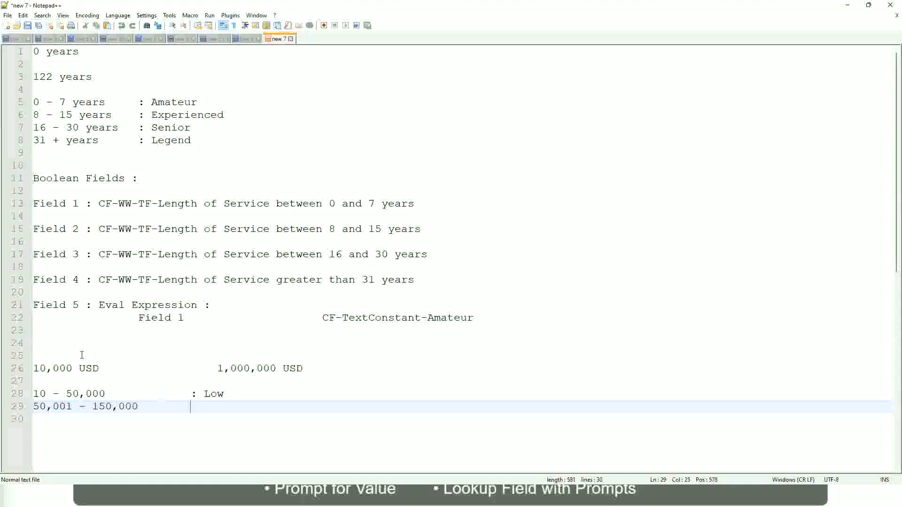
type(": Medium")
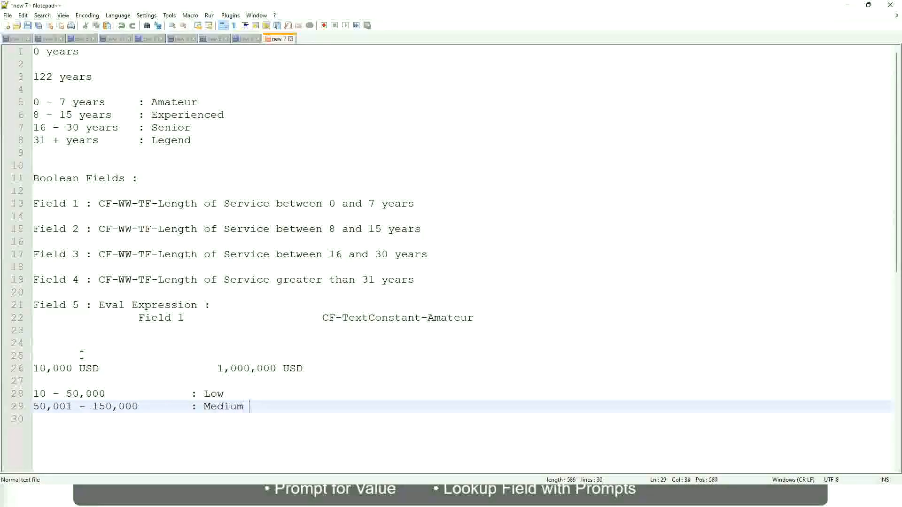
Add the band "> 150,000 : High" under the Medium band, with the colons aligned
key("Return")
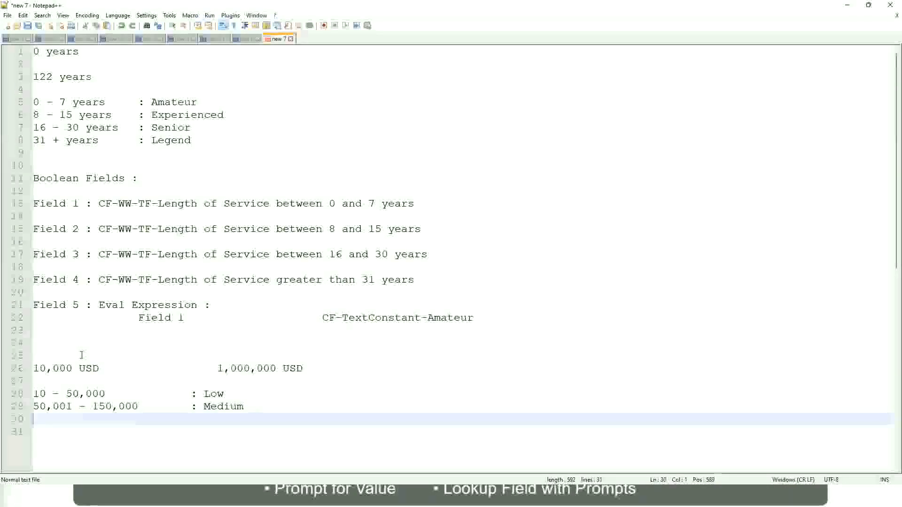
type("> 1")
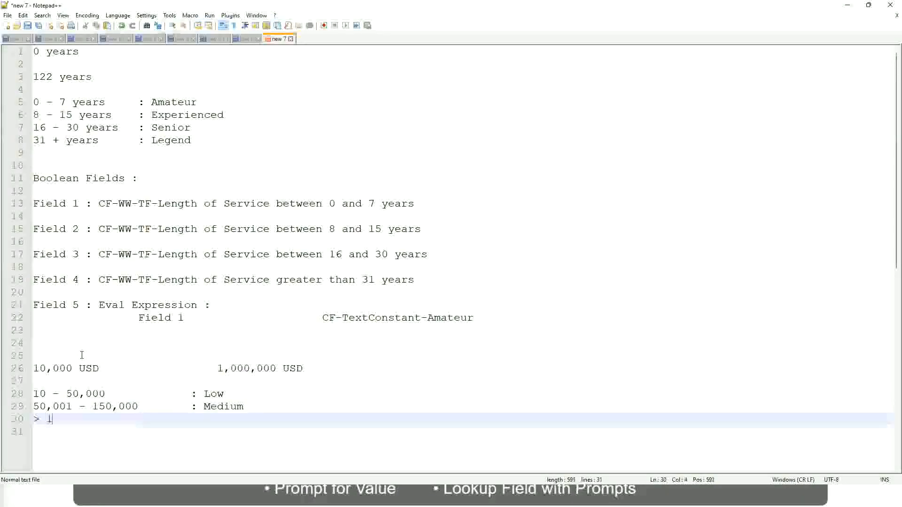
type("50,000")
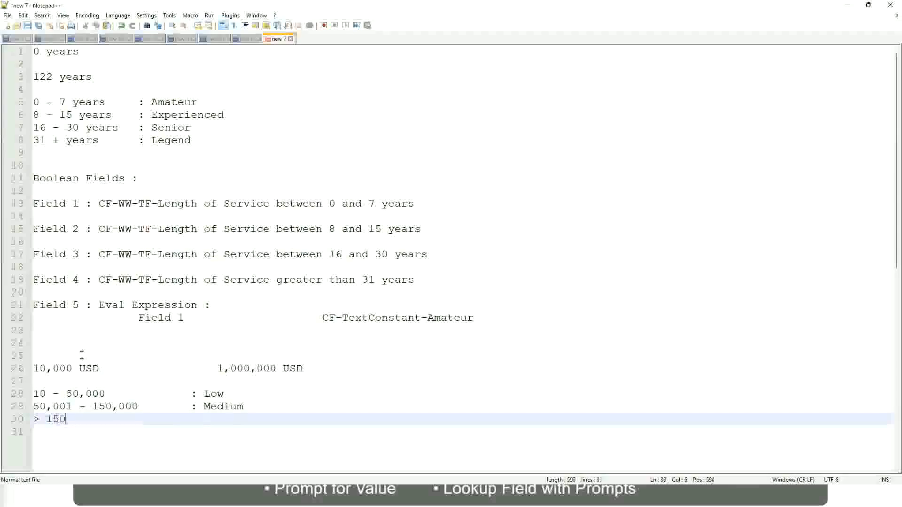
key("Tab")
key("Tab")
key("Tab")
key("Tab")
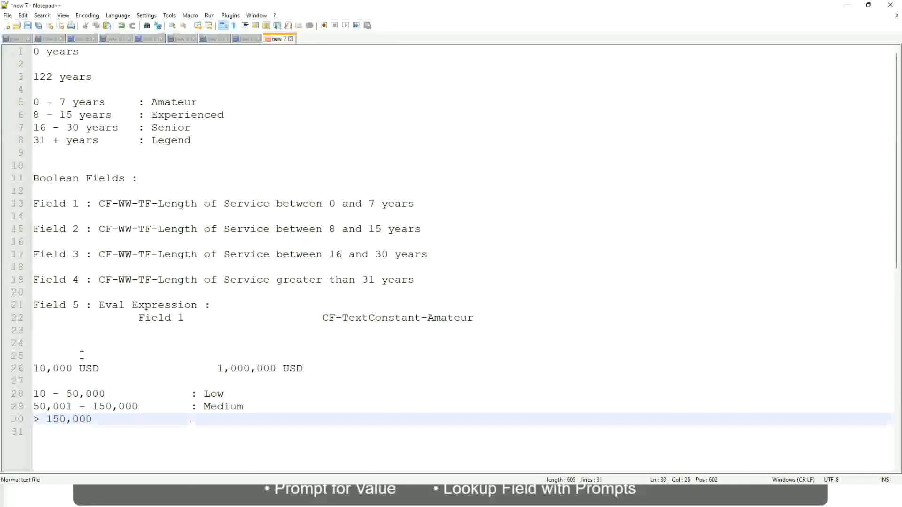
type(": High")
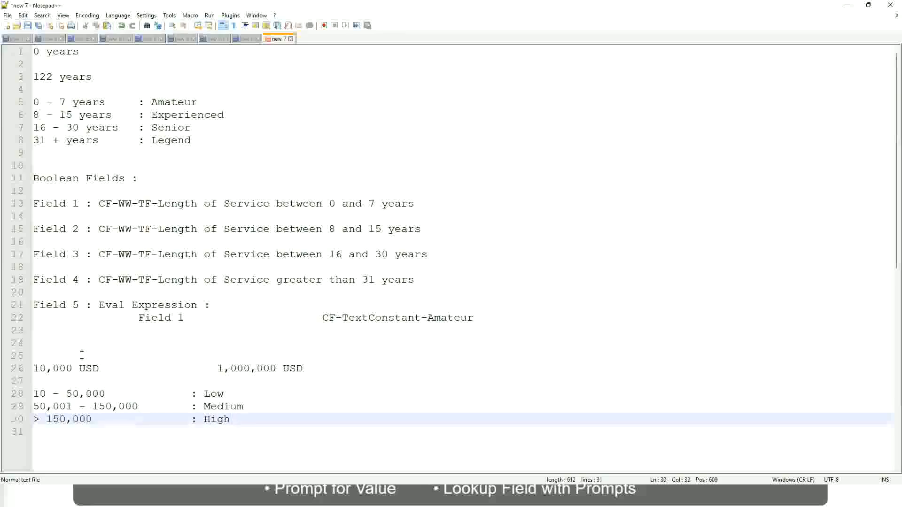
Review the USD amount range against the Low, Medium and High bands in the notes
left_click(28, 368)
left_click(40, 368)
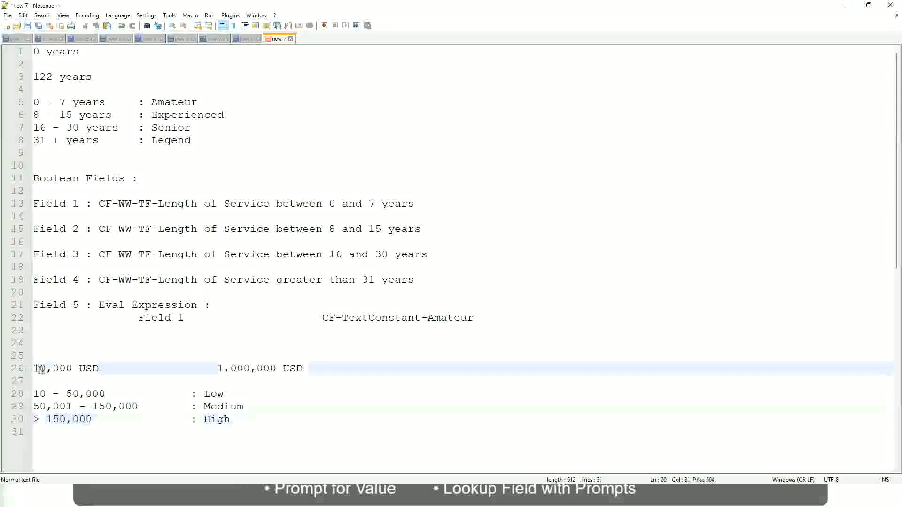
double_click(269, 368)
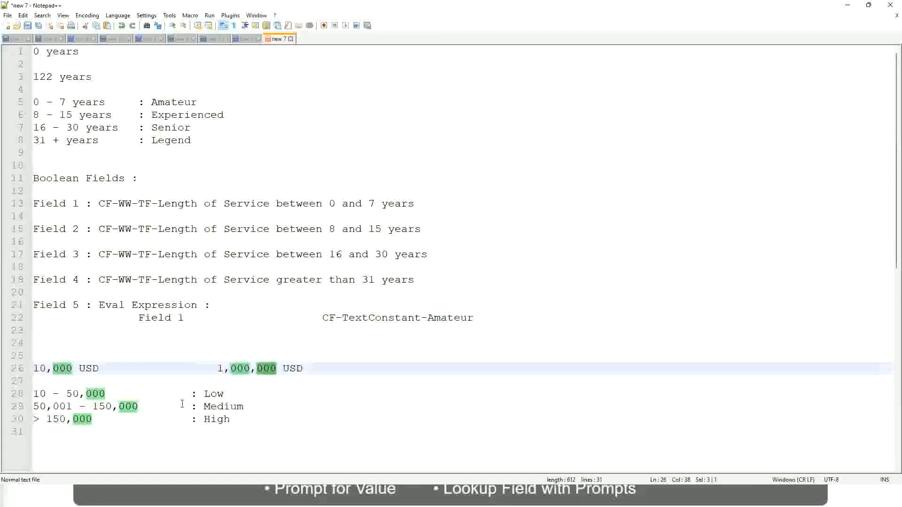
left_click(164, 407)
left_click(28, 368)
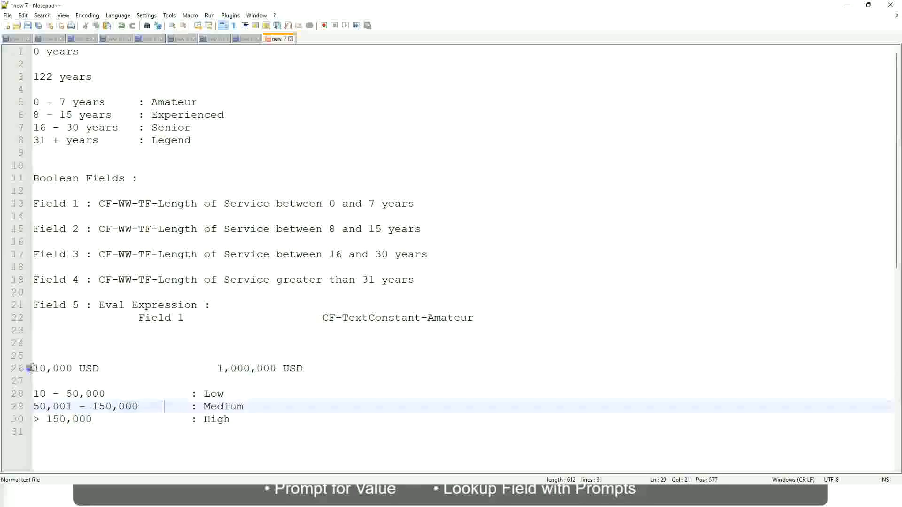
left_click(277, 369)
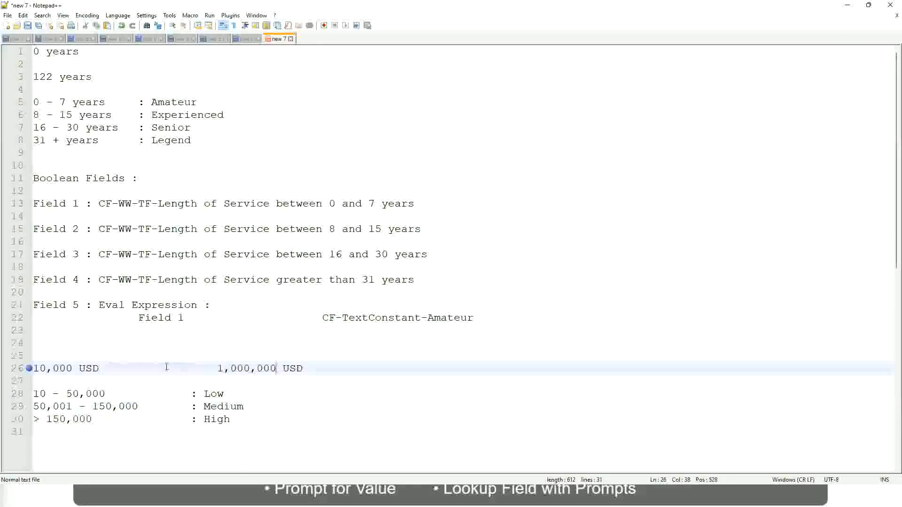
left_click(221, 395)
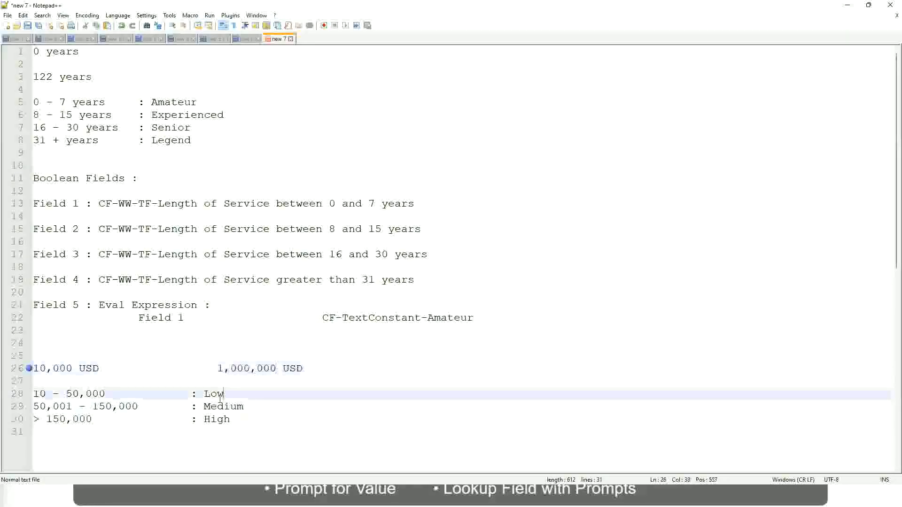
key("Left")
key("Down")
key("Down")
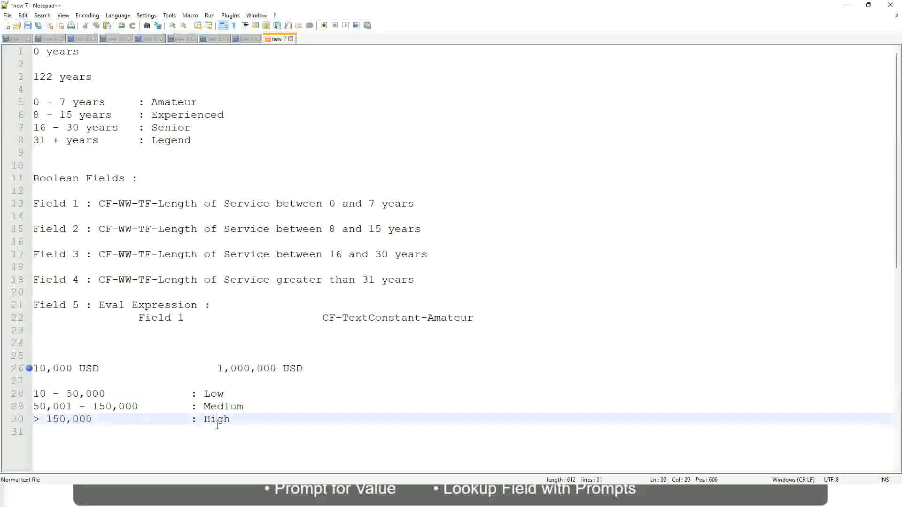
left_click(109, 383)
left_click(221, 431)
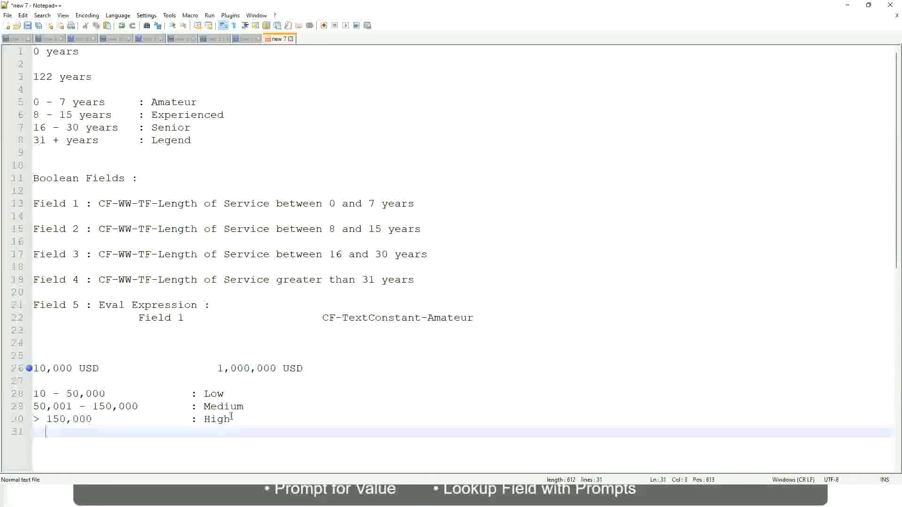
left_click(231, 418)
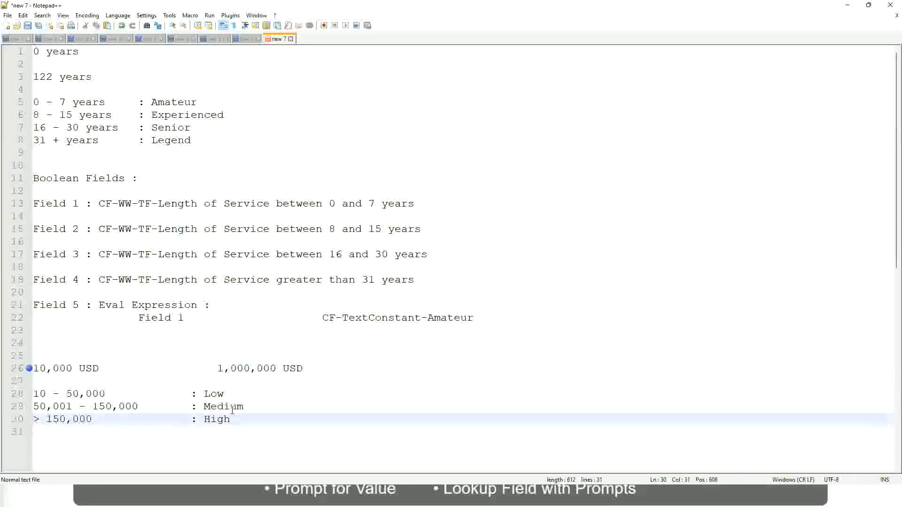